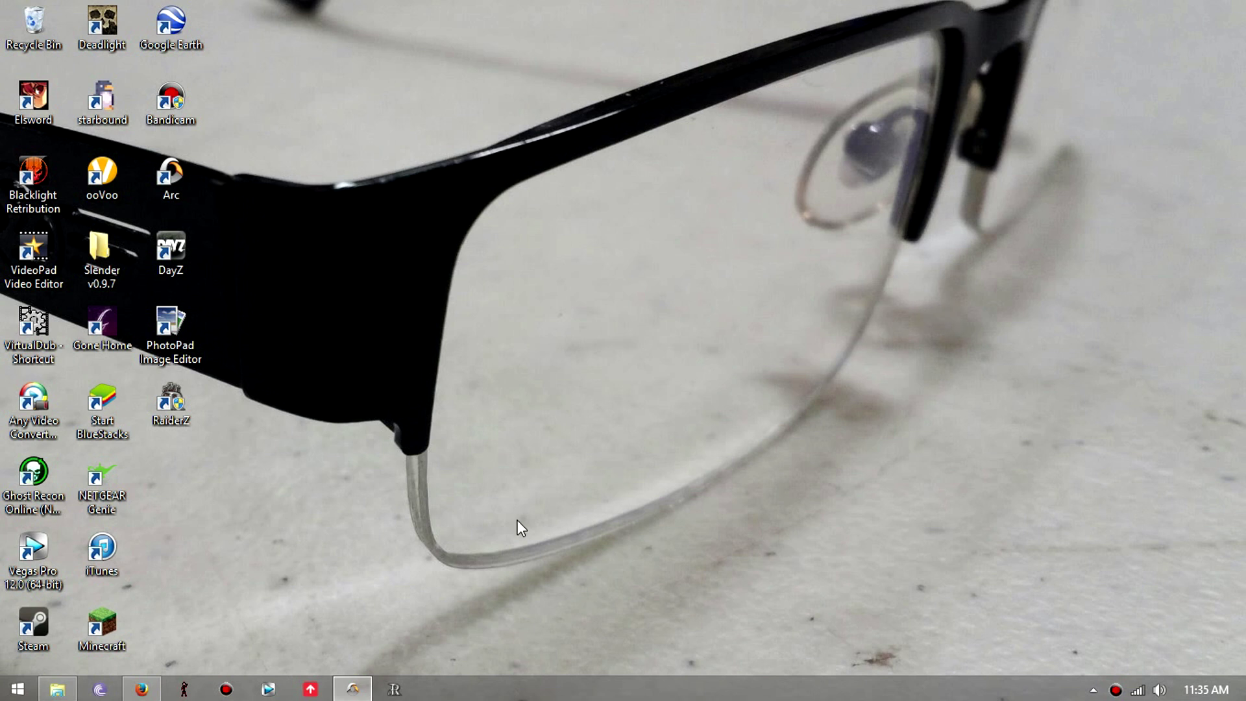
Restore the Arc client, scroll through its window, then minimize it to the desktop.
{"action": "left_click", "coordinate": [357, 693]}
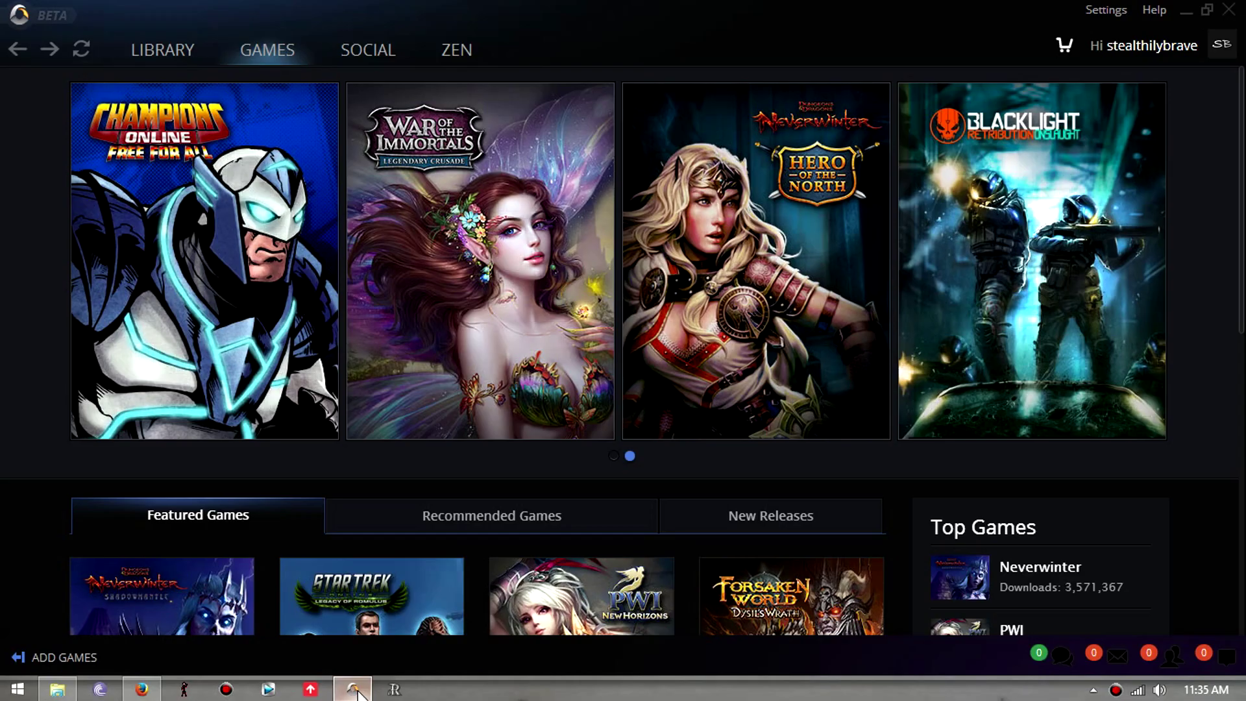
{"action": "left_click", "coordinate": [356, 693]}
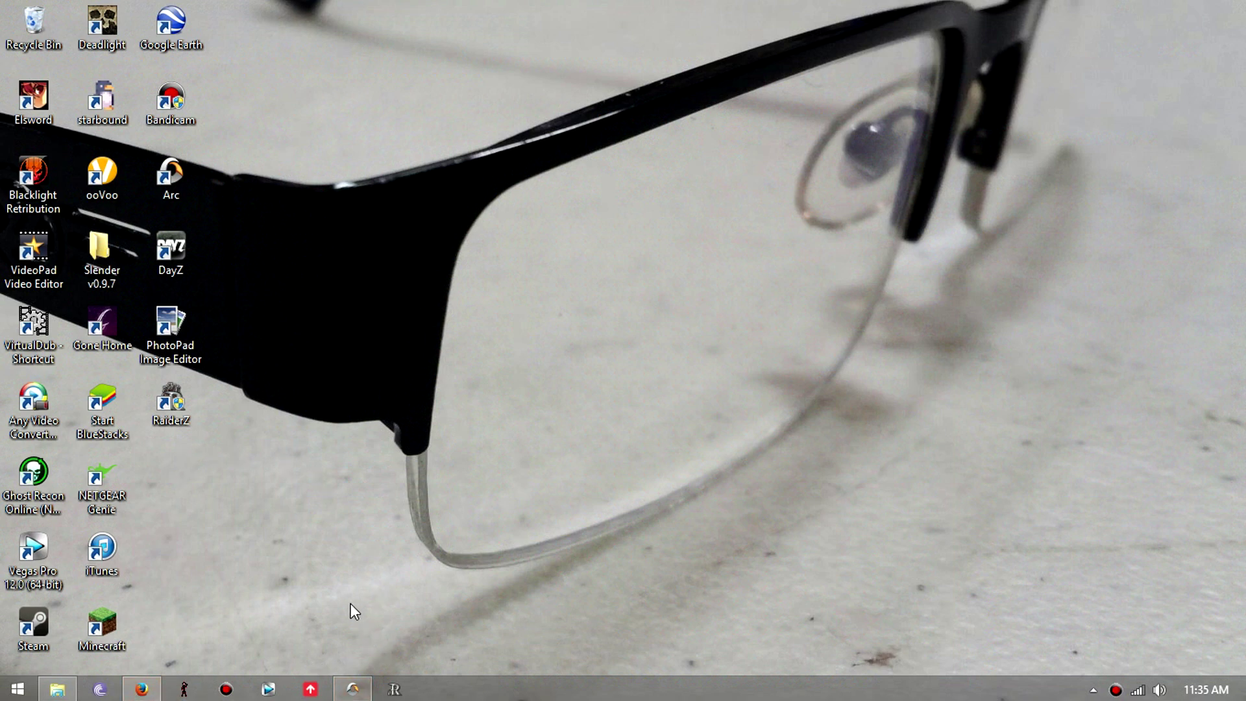
{"action": "mouse_move", "coordinate": [354, 693]}
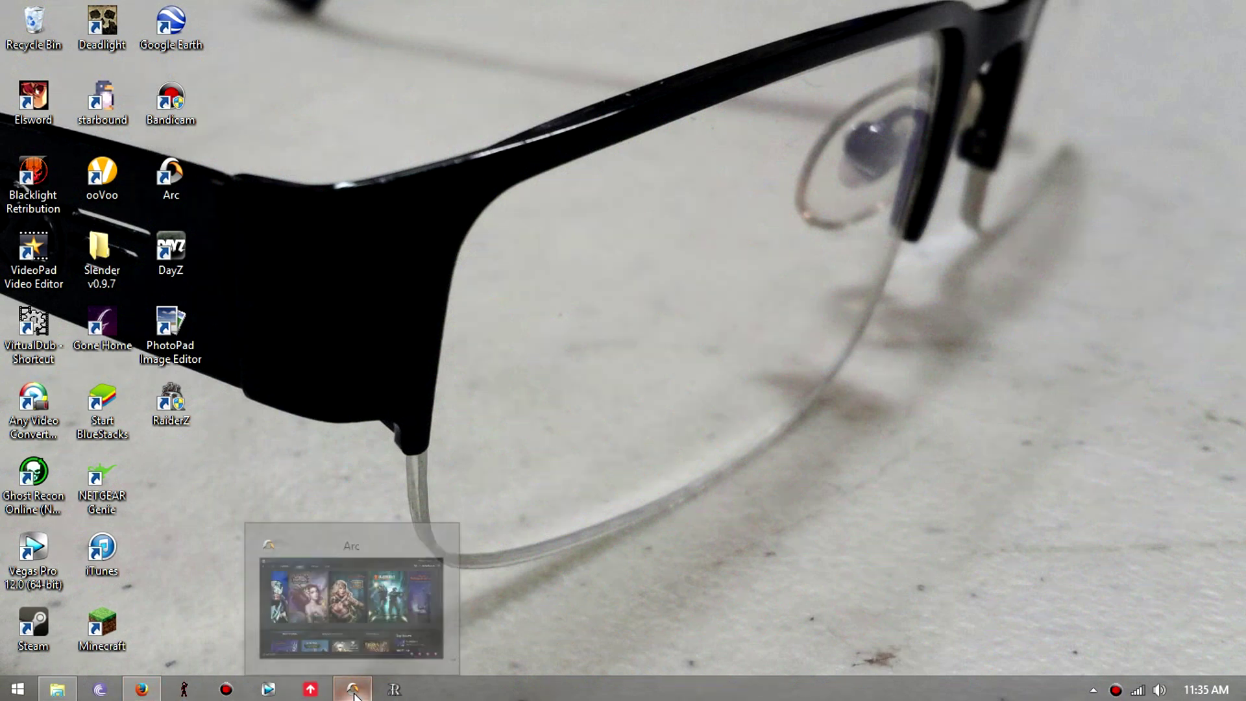
{"action": "left_click", "coordinate": [360, 626]}
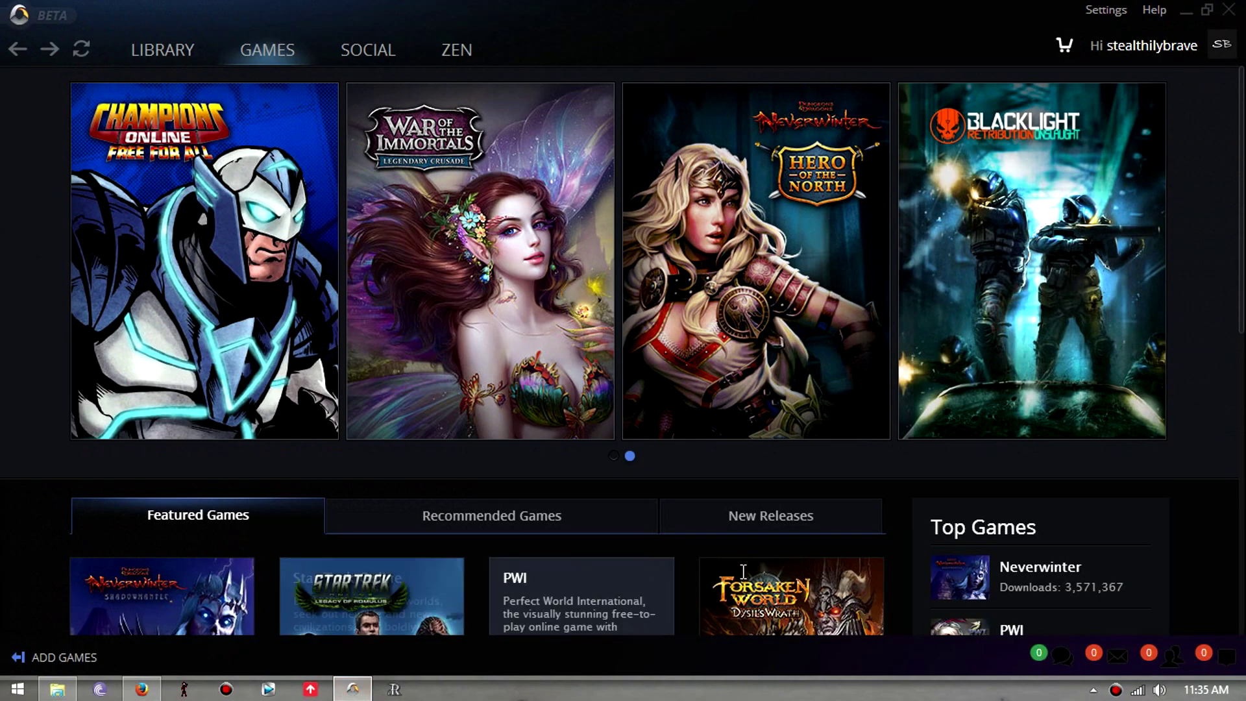
{"action": "scroll", "coordinate": [743, 571], "scroll_direction": "down", "scroll_amount": 5}
{"action": "scroll", "coordinate": [1190, 519], "scroll_direction": "up", "scroll_amount": 5}
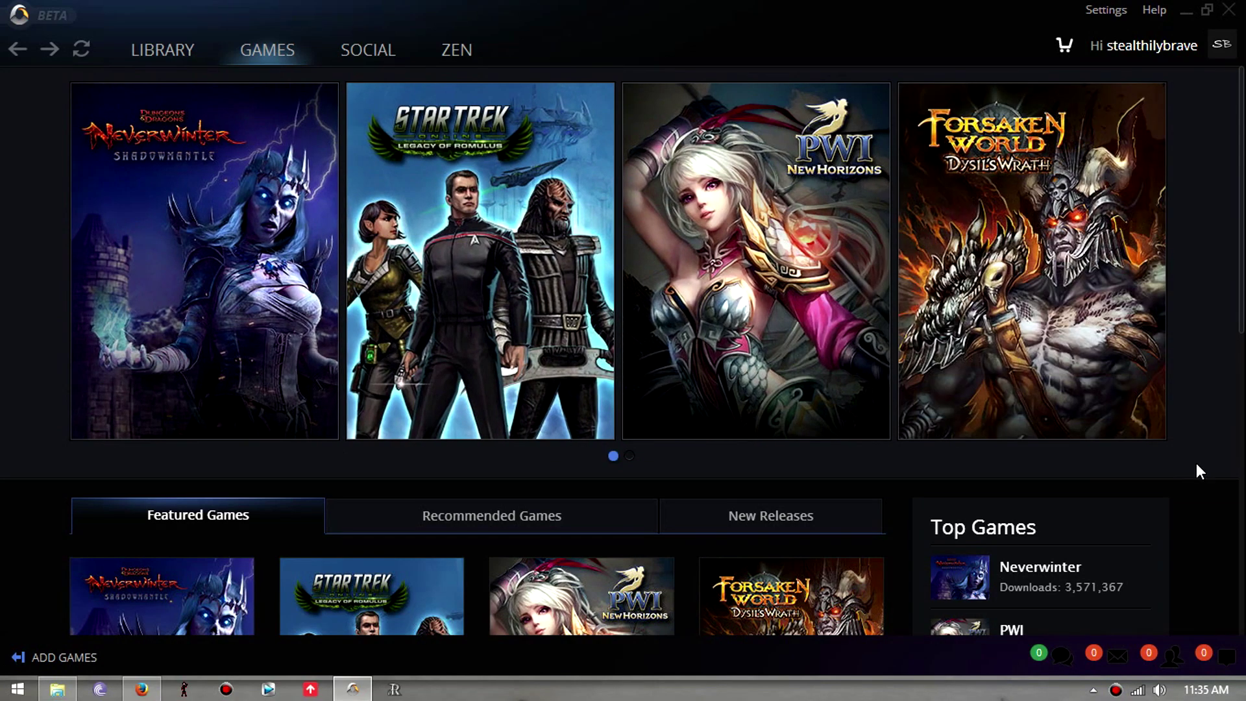
{"action": "scroll", "coordinate": [1197, 462], "scroll_direction": "down", "scroll_amount": 10}
{"action": "scroll", "coordinate": [1205, 478], "scroll_direction": "up", "scroll_amount": 10}
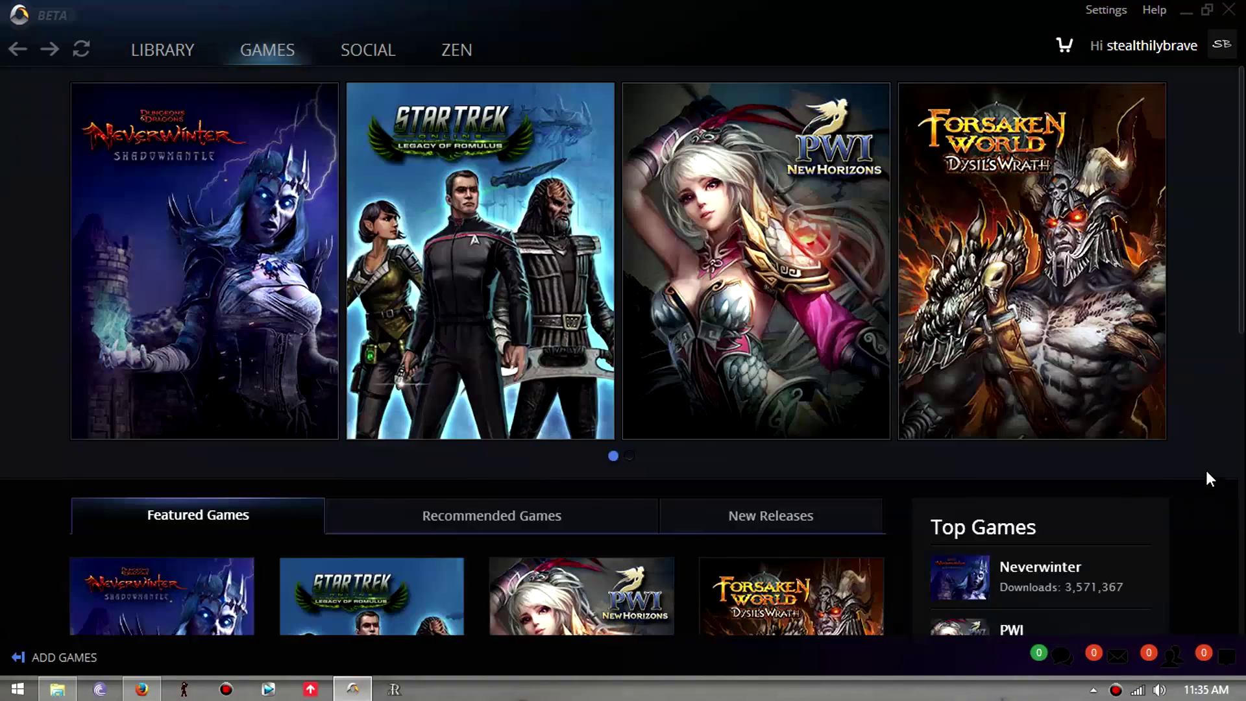
{"action": "left_click", "coordinate": [1185, 13]}
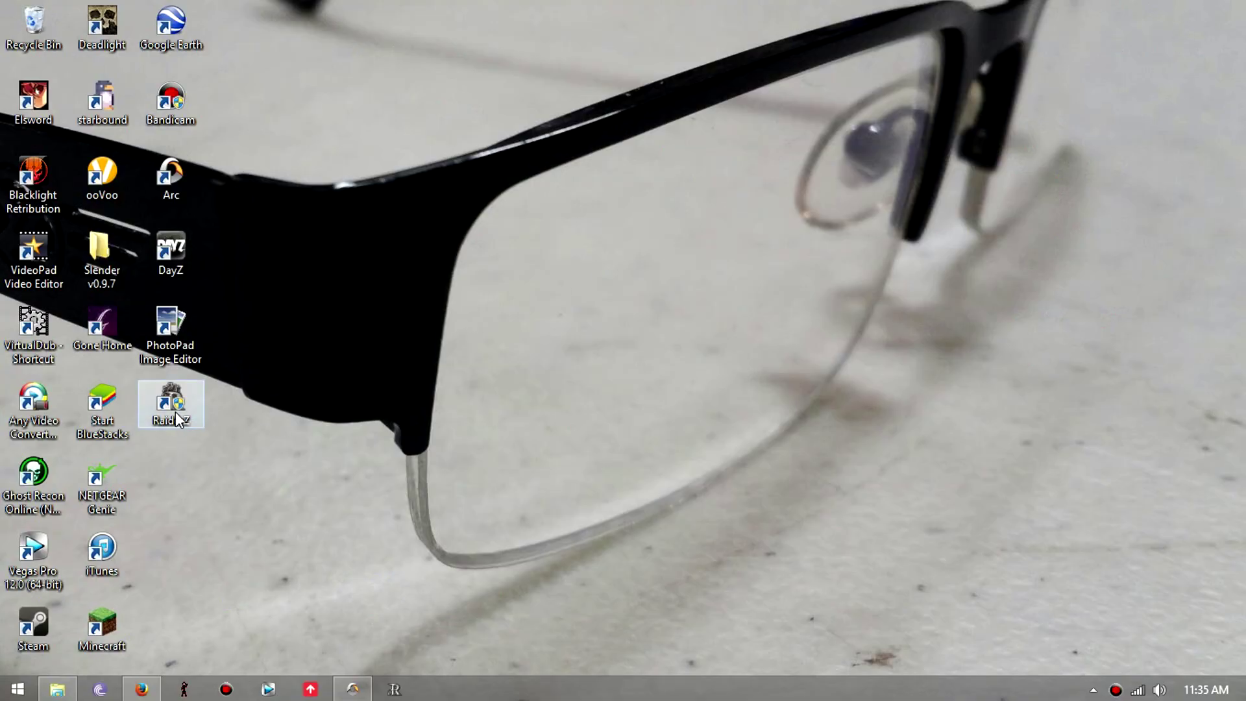
Open File Explorer and browse into Windows (C:) > Program Files (x86), scrolling its 87 items.
{"action": "left_click", "coordinate": [61, 693]}
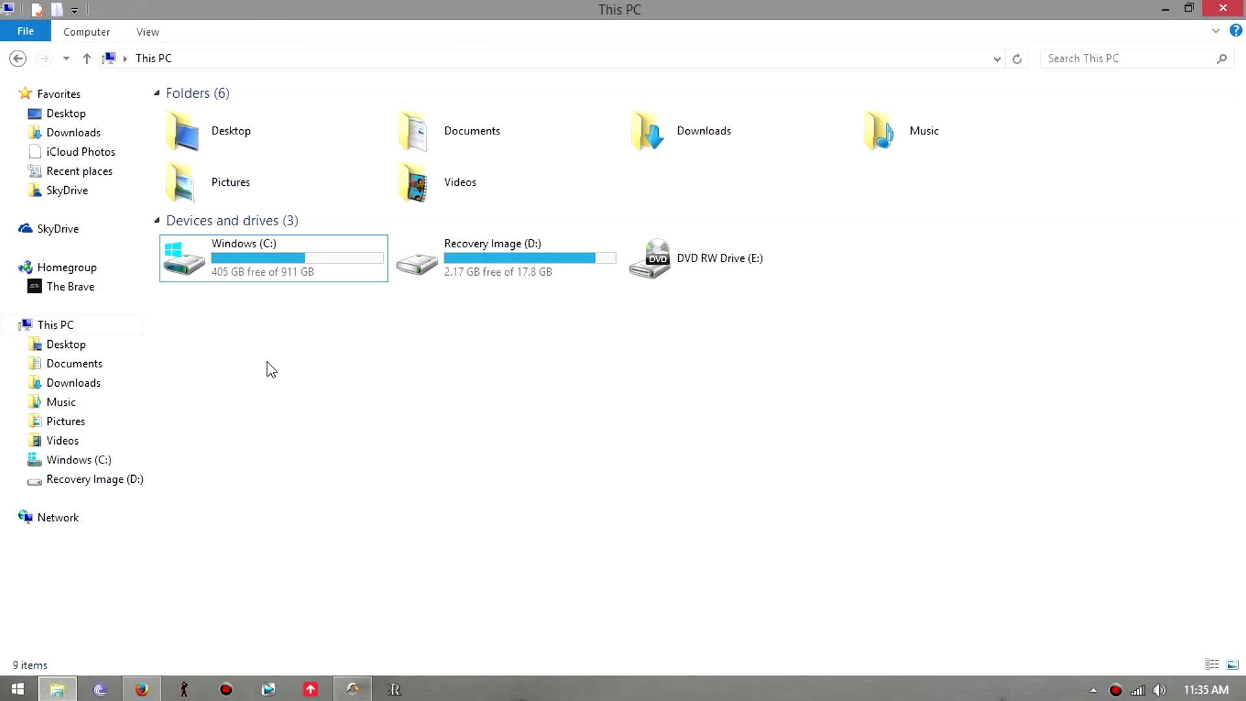
{"action": "double_click", "coordinate": [244, 266]}
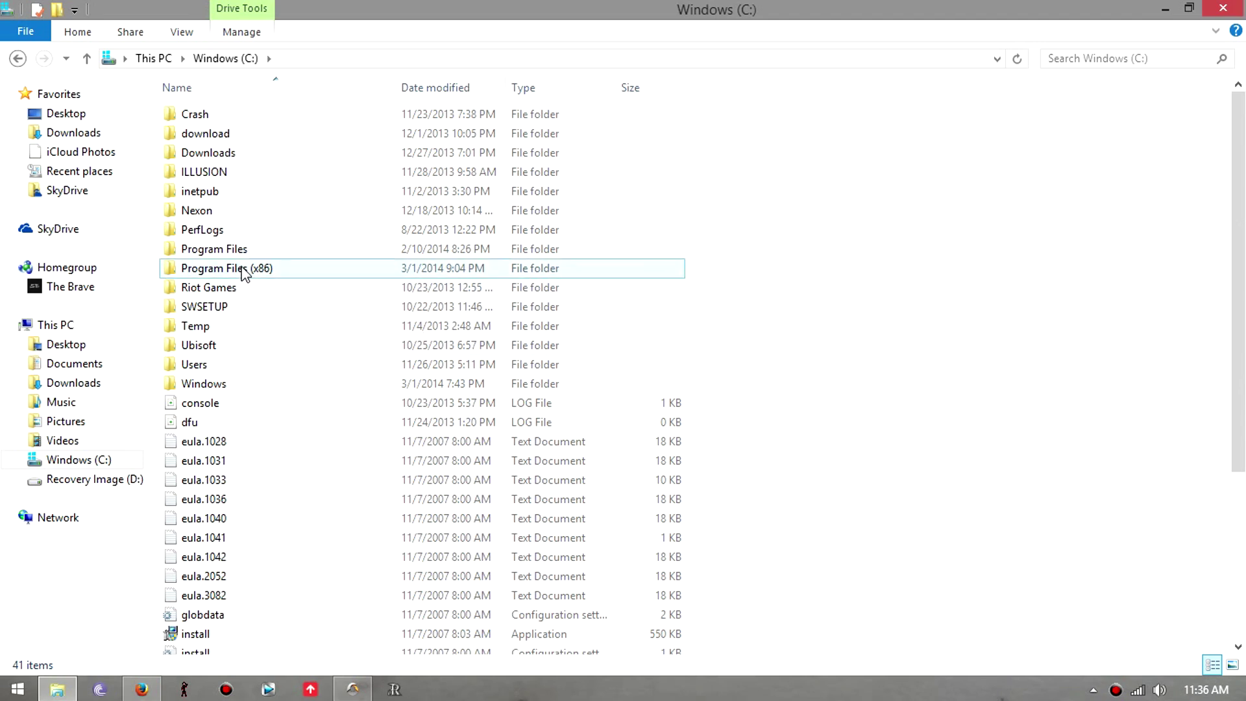
{"action": "double_click", "coordinate": [247, 269]}
{"action": "scroll", "coordinate": [248, 448], "scroll_direction": "down", "scroll_amount": 6}
{"action": "scroll", "coordinate": [251, 467], "scroll_direction": "up", "scroll_amount": 6}
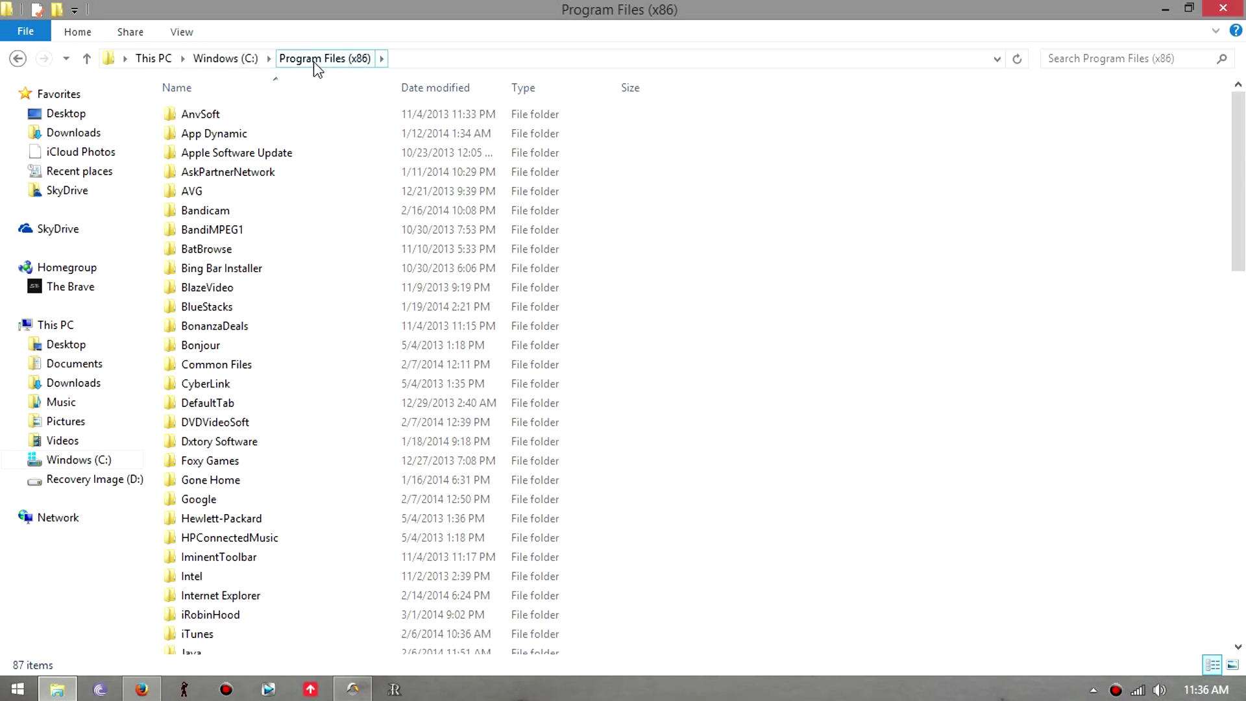
{"action": "scroll", "coordinate": [306, 536], "scroll_direction": "down", "scroll_amount": 8}
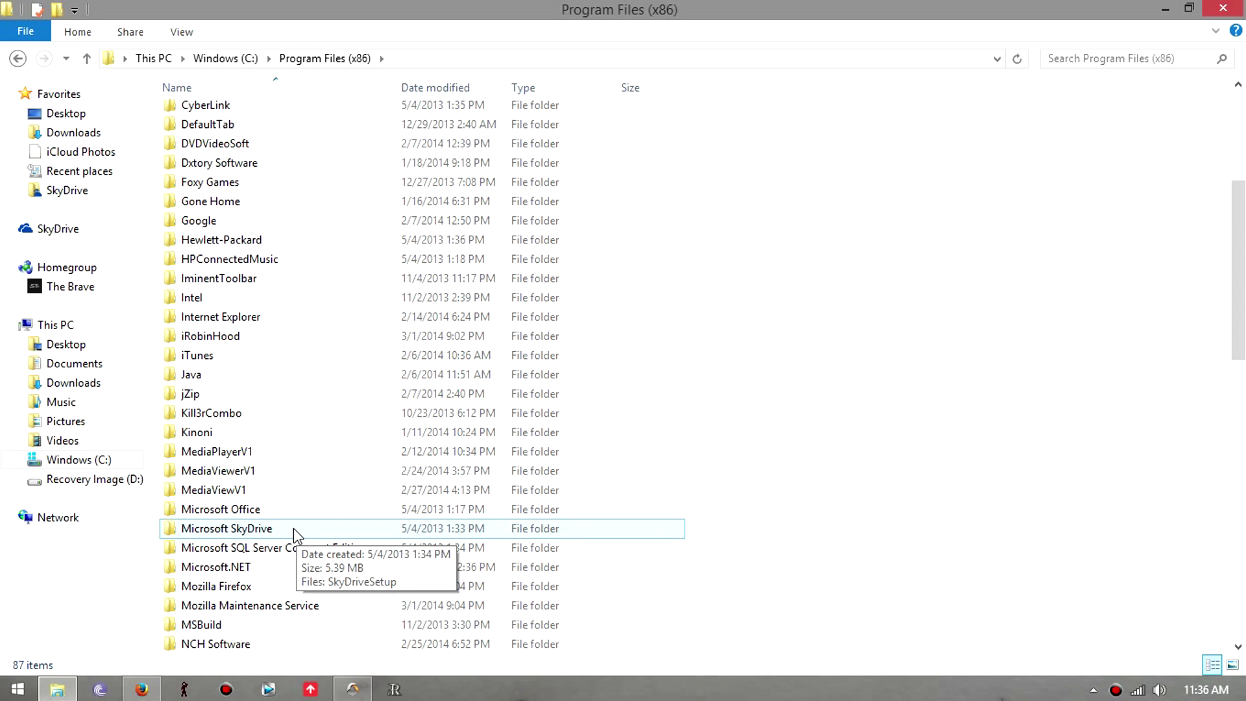
{"action": "scroll", "coordinate": [285, 526], "scroll_direction": "down", "scroll_amount": 1}
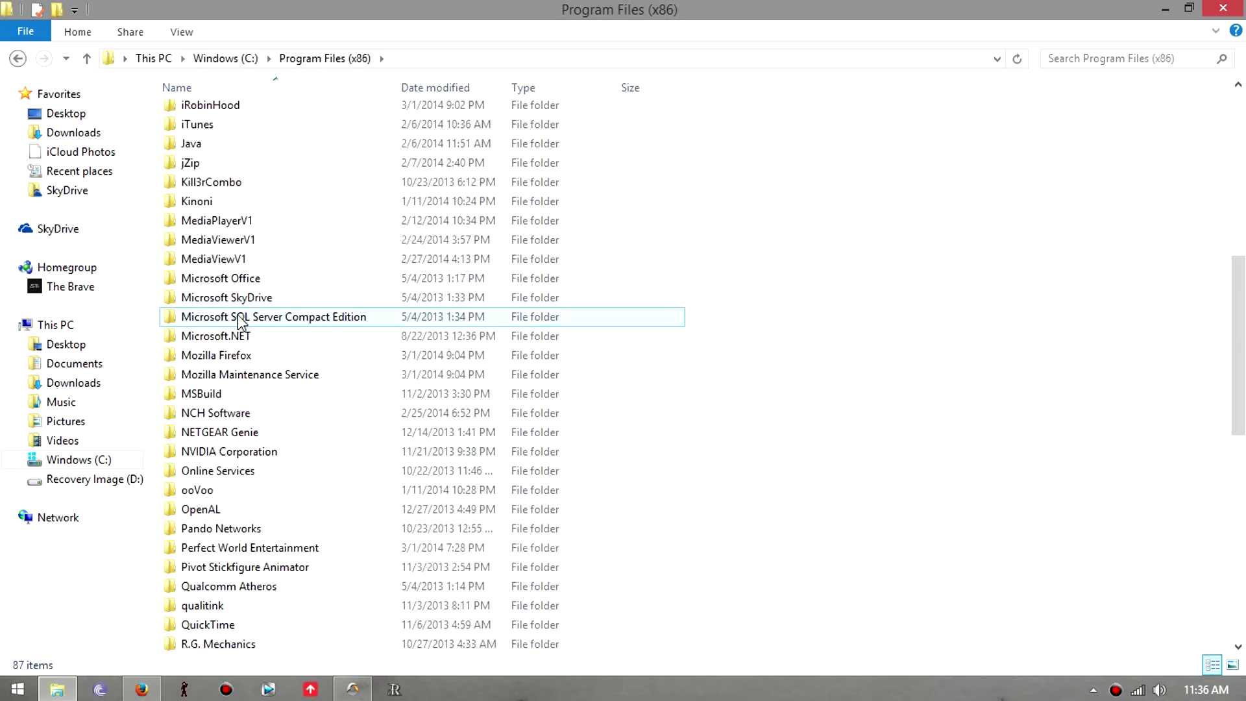
{"action": "scroll", "coordinate": [203, 158], "scroll_direction": "up", "scroll_amount": 7}
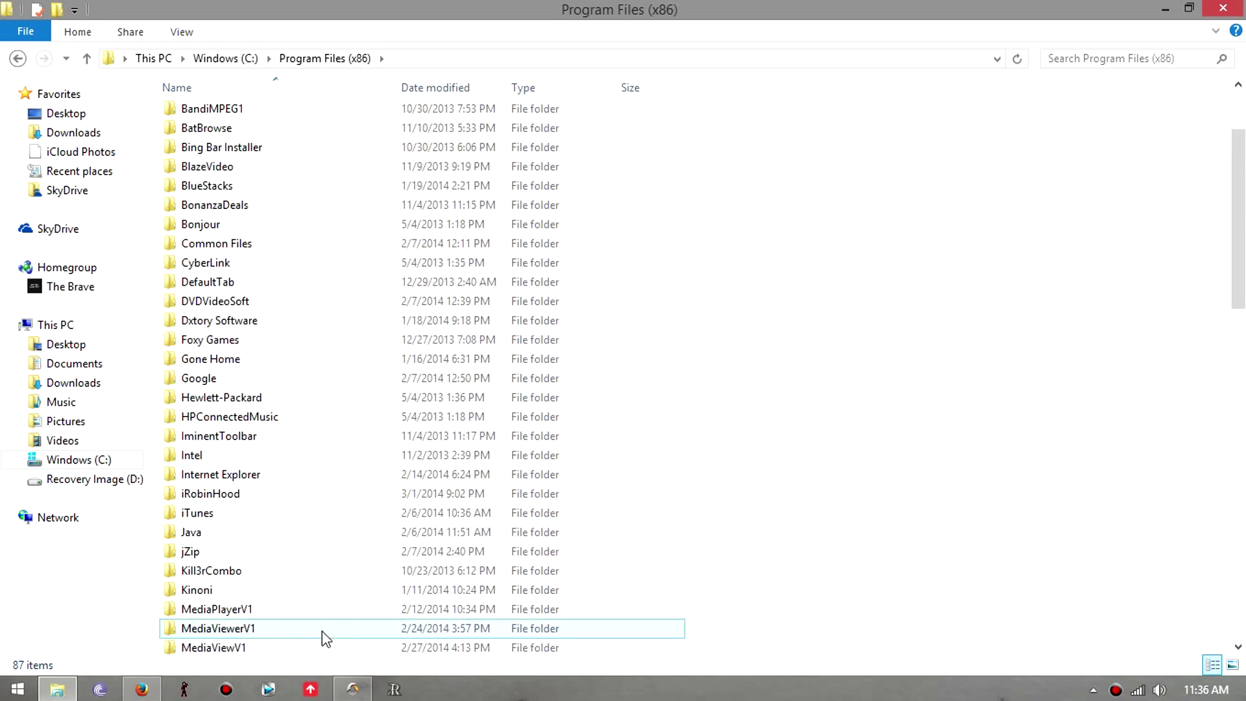
{"action": "scroll", "coordinate": [301, 586], "scroll_direction": "down", "scroll_amount": 12}
{"action": "scroll", "coordinate": [302, 586], "scroll_direction": "down", "scroll_amount": 2}
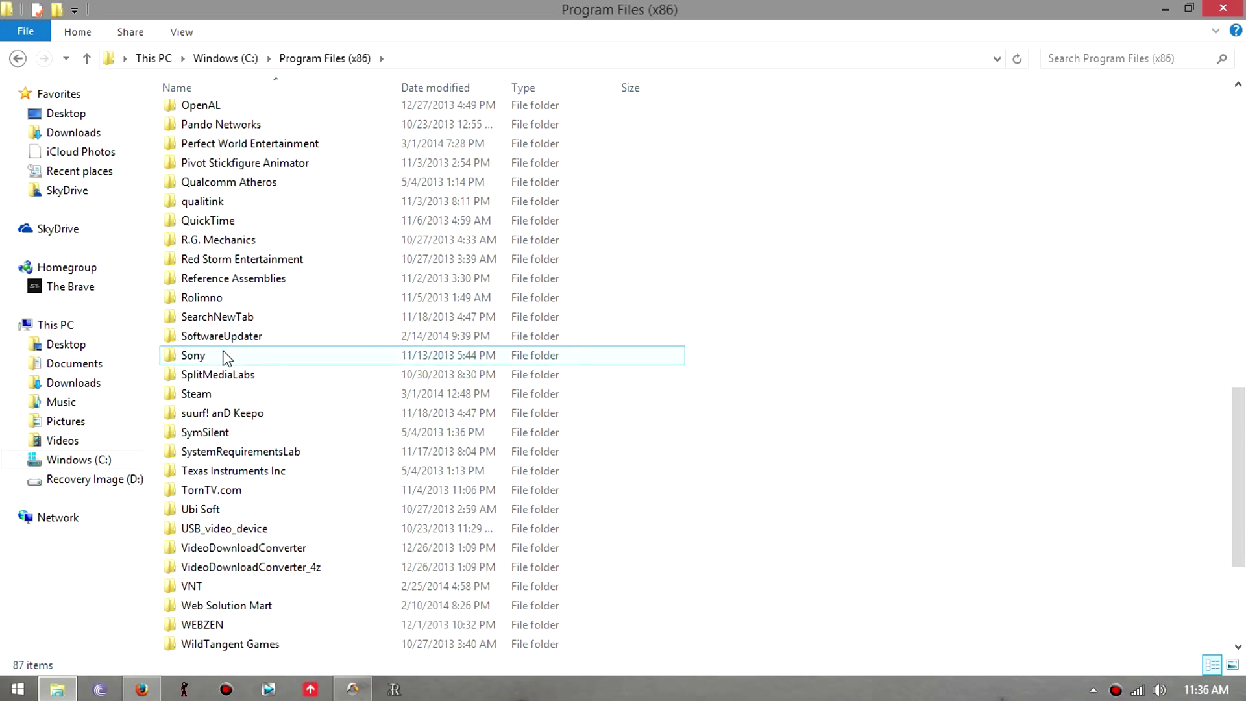
Browse into Steam > SteamApps > common > RaiderZ.
{"action": "double_click", "coordinate": [204, 394]}
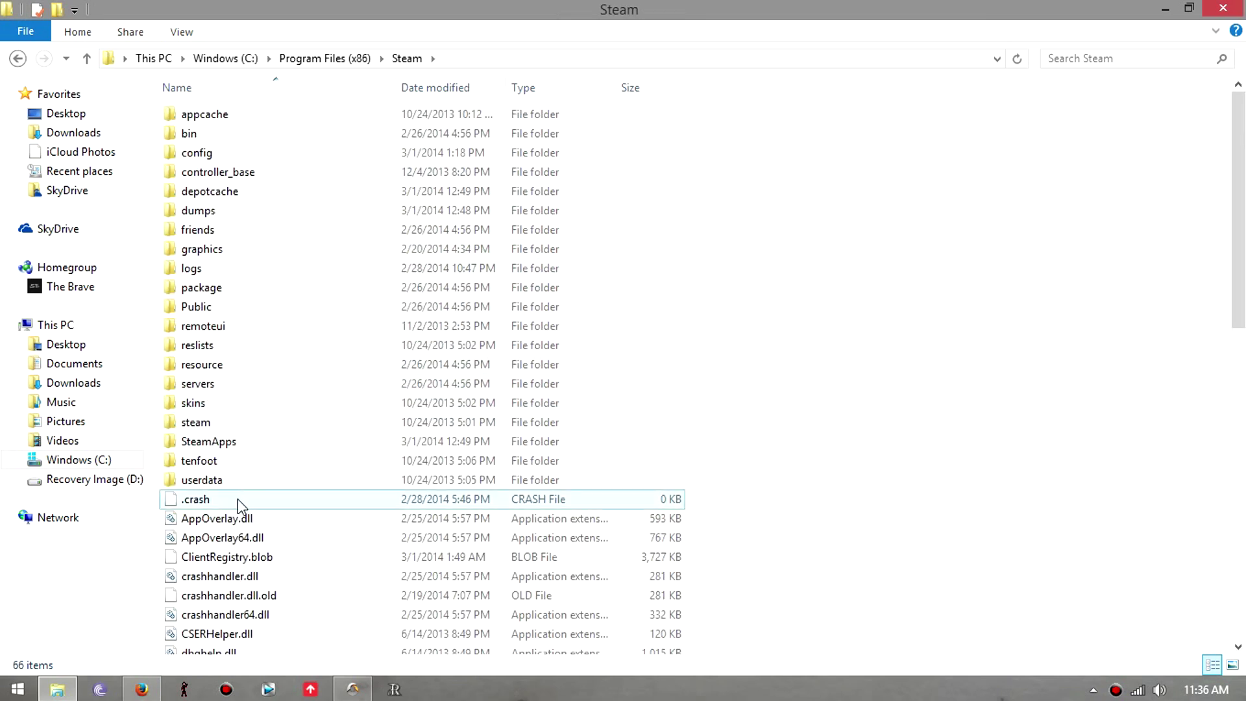
{"action": "scroll", "coordinate": [214, 273], "scroll_direction": "down", "scroll_amount": 1}
{"action": "scroll", "coordinate": [217, 269], "scroll_direction": "up", "scroll_amount": 1}
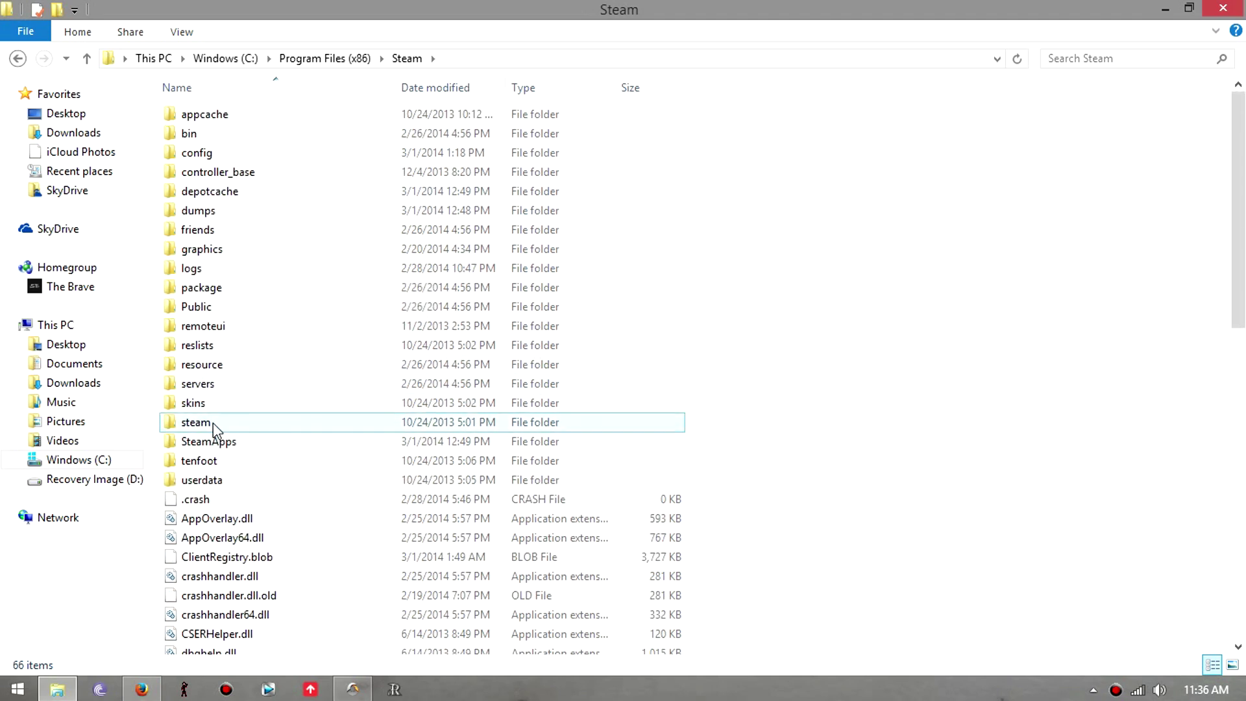
{"action": "double_click", "coordinate": [217, 444]}
{"action": "double_click", "coordinate": [201, 117]}
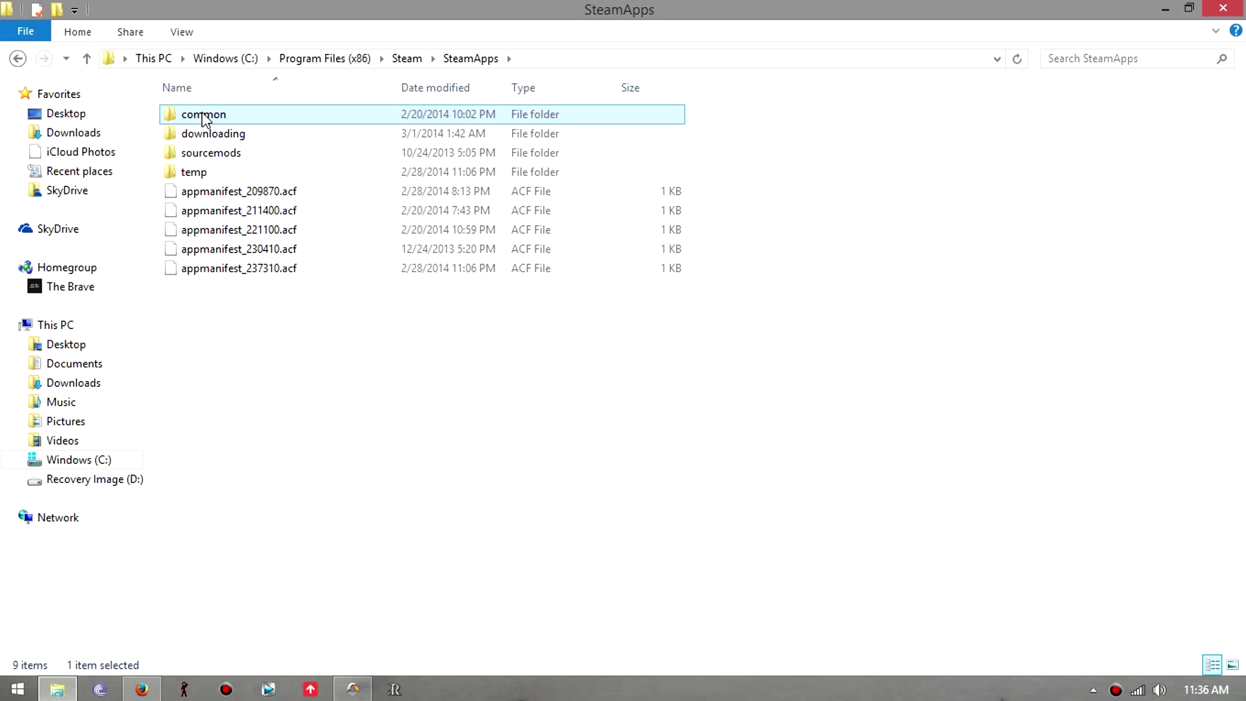
{"action": "double_click", "coordinate": [202, 346]}
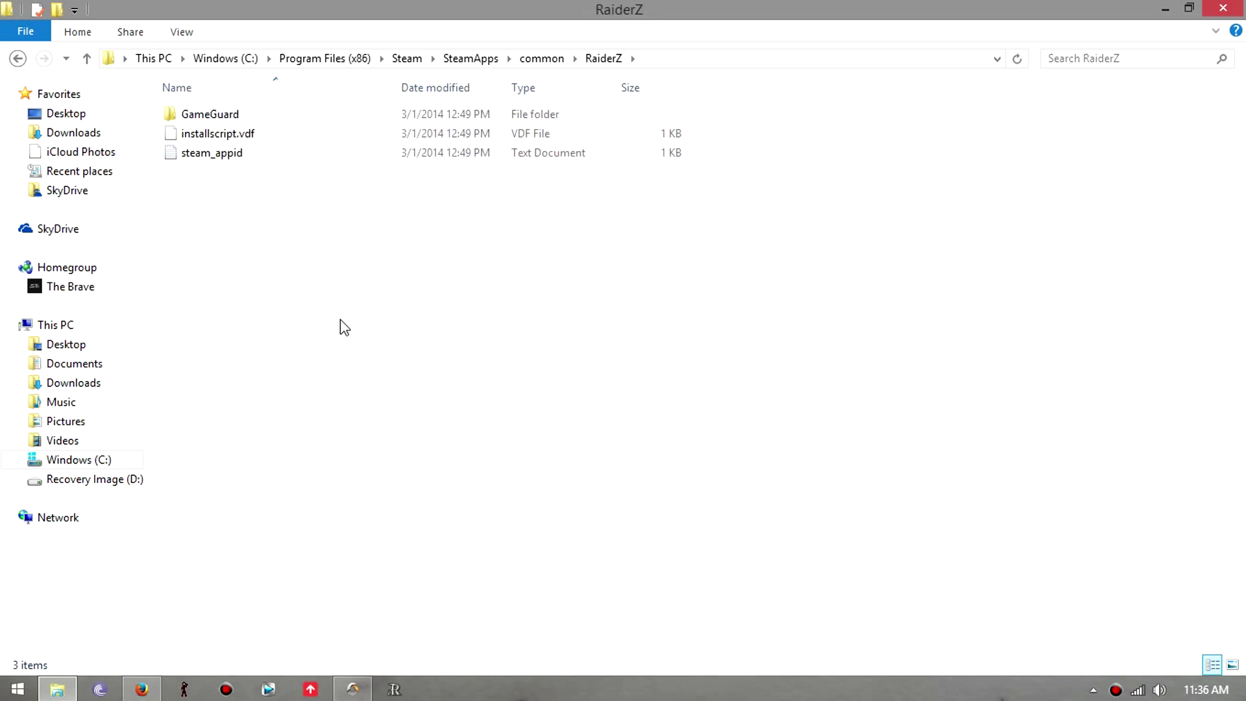
Go back up level by level to the Program Files (x86) folder.
{"action": "left_click", "coordinate": [89, 59]}
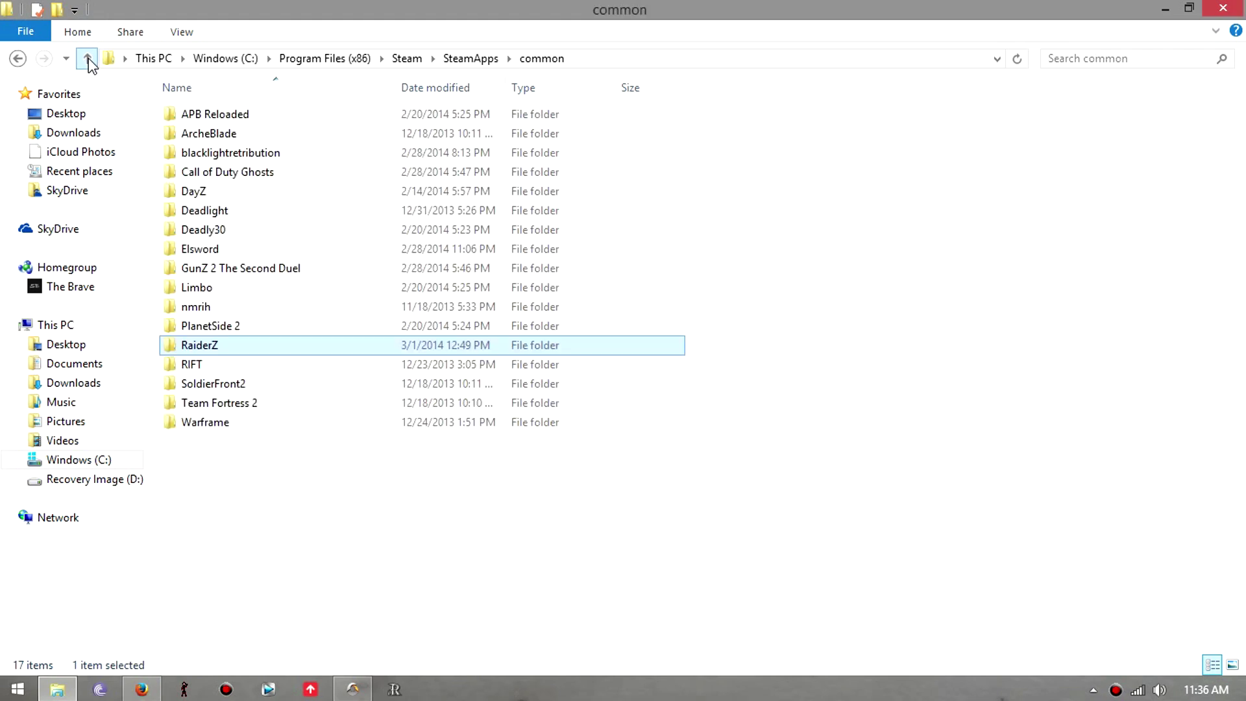
{"action": "left_click", "coordinate": [89, 60]}
{"action": "left_click", "coordinate": [88, 61]}
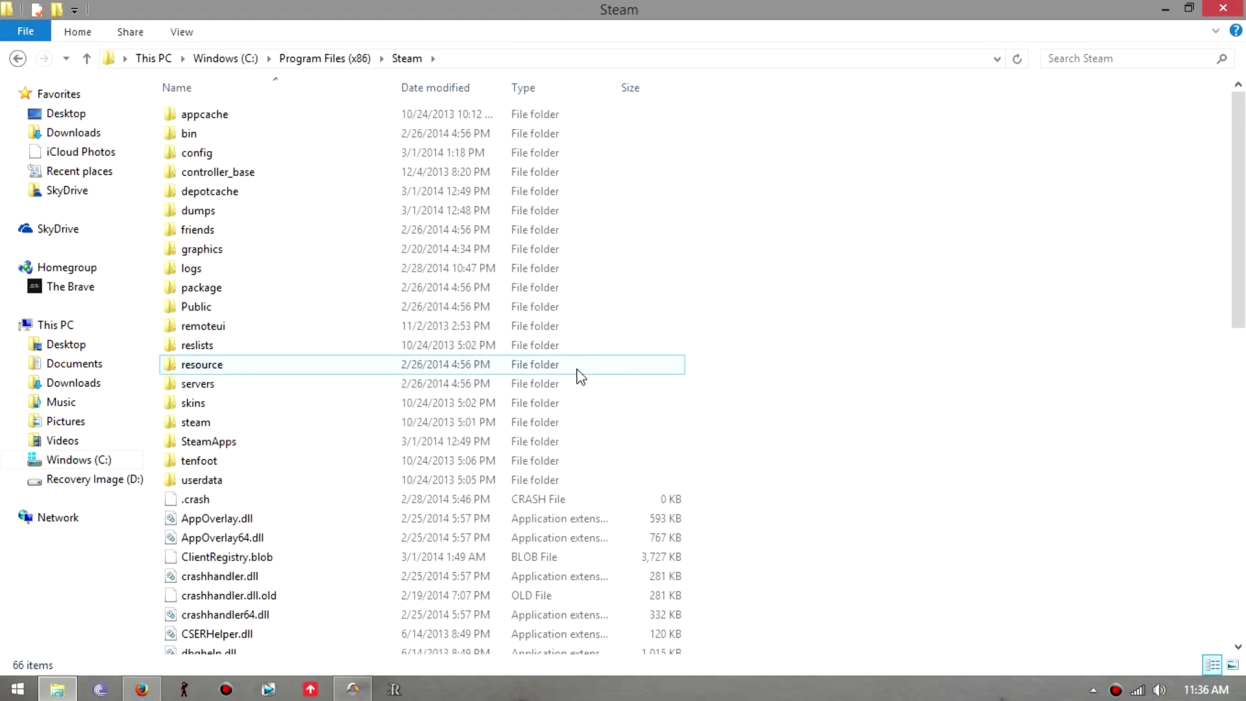
{"action": "left_click", "coordinate": [399, 304]}
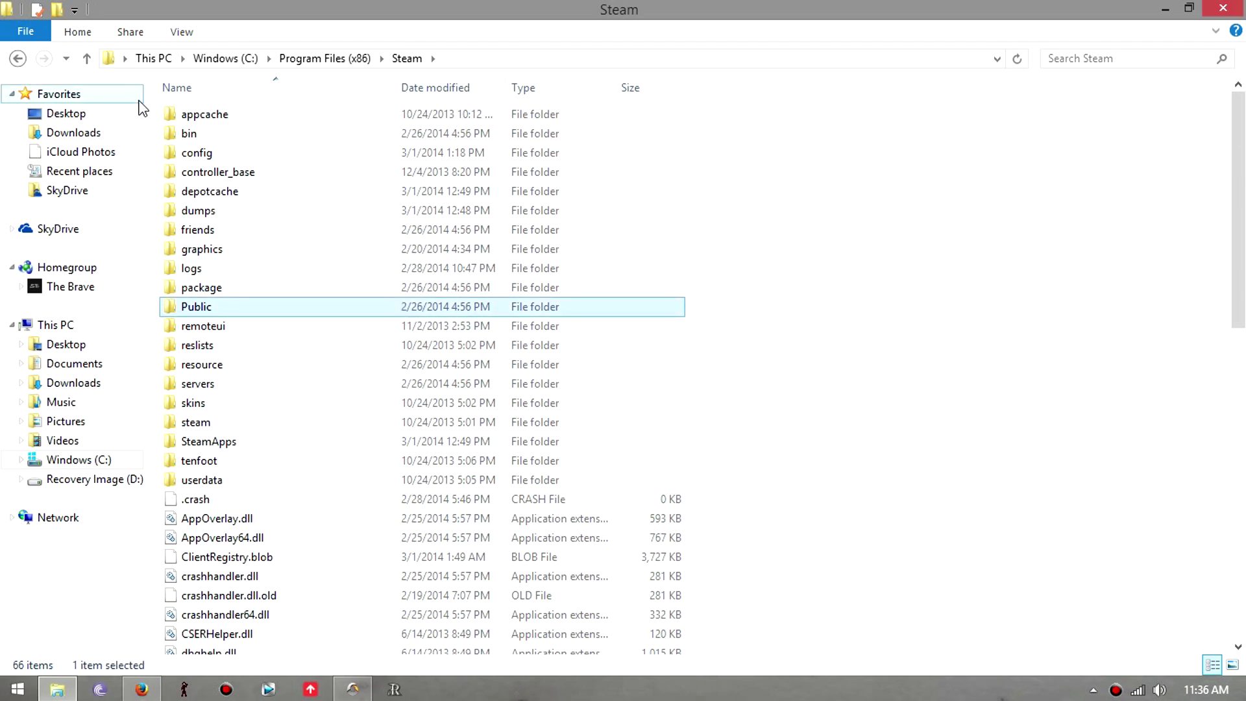
{"action": "left_click", "coordinate": [87, 59]}
{"action": "scroll", "coordinate": [305, 267], "scroll_direction": "up", "scroll_amount": 5}
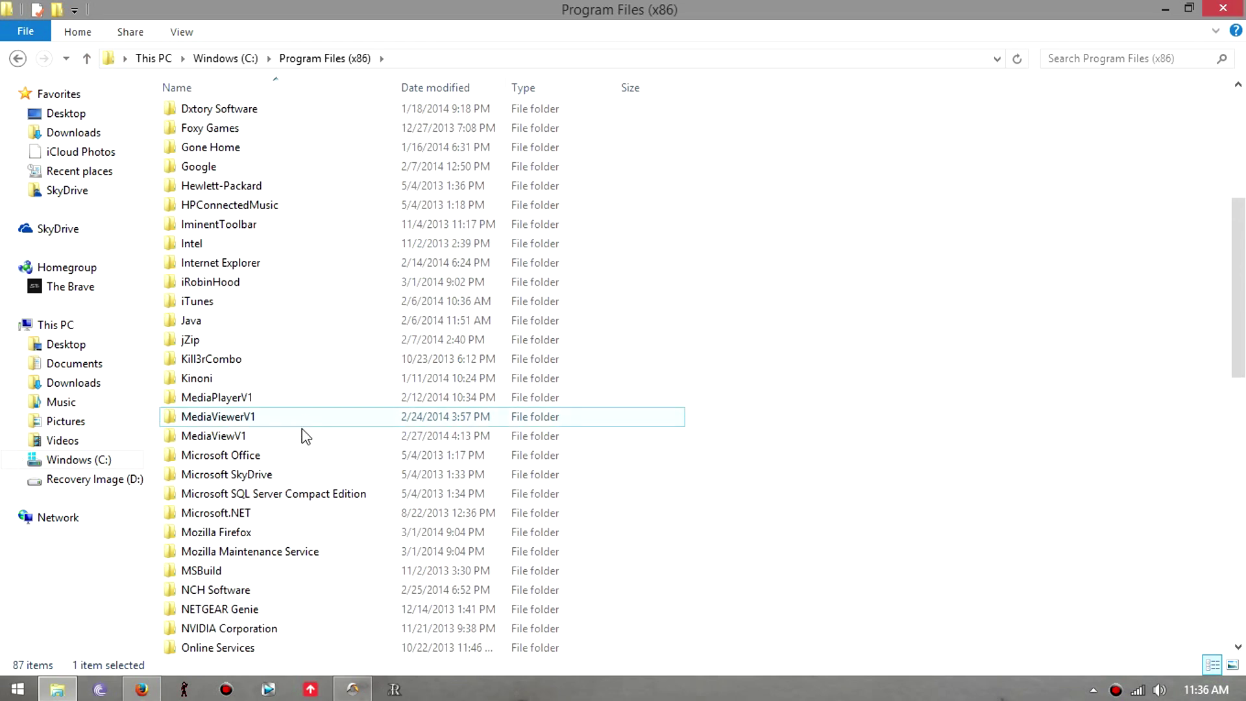
{"action": "scroll", "coordinate": [244, 228], "scroll_direction": "down", "scroll_amount": 3}
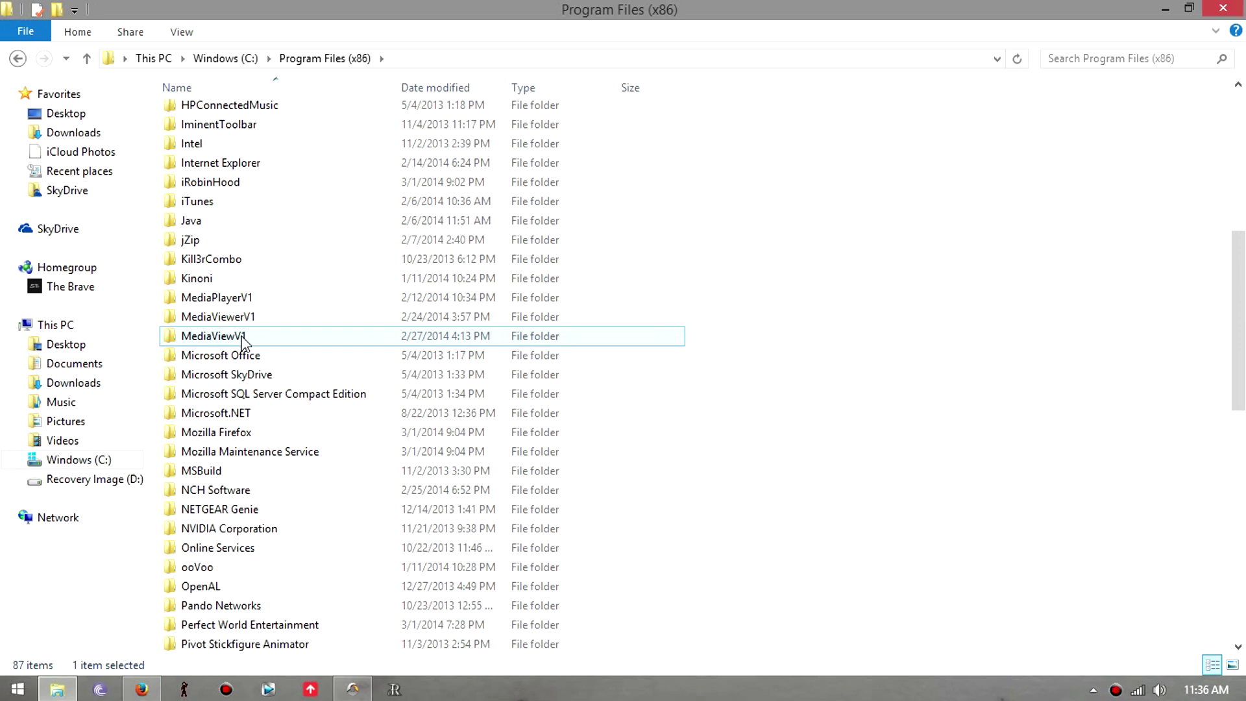
Open Perfect World Entertainment > RaiderZ_en and scroll its 40 files to Raiderz Launcher.
{"action": "double_click", "coordinate": [234, 574]}
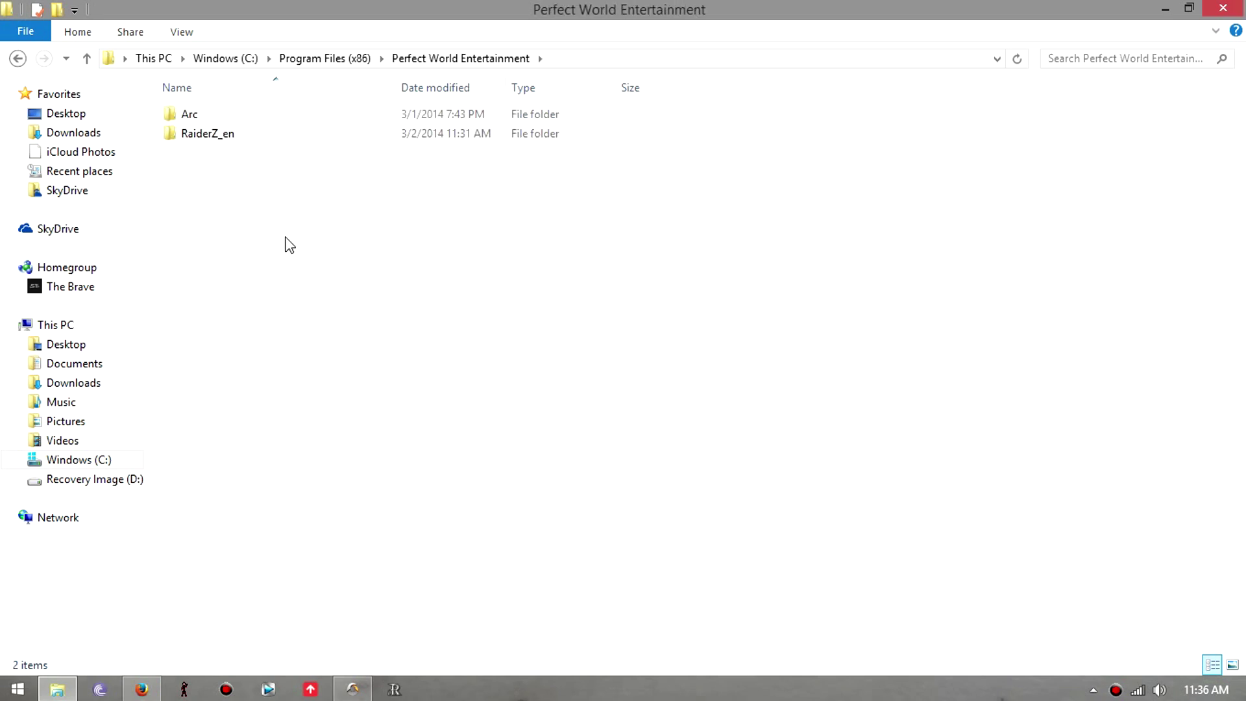
{"action": "double_click", "coordinate": [203, 134]}
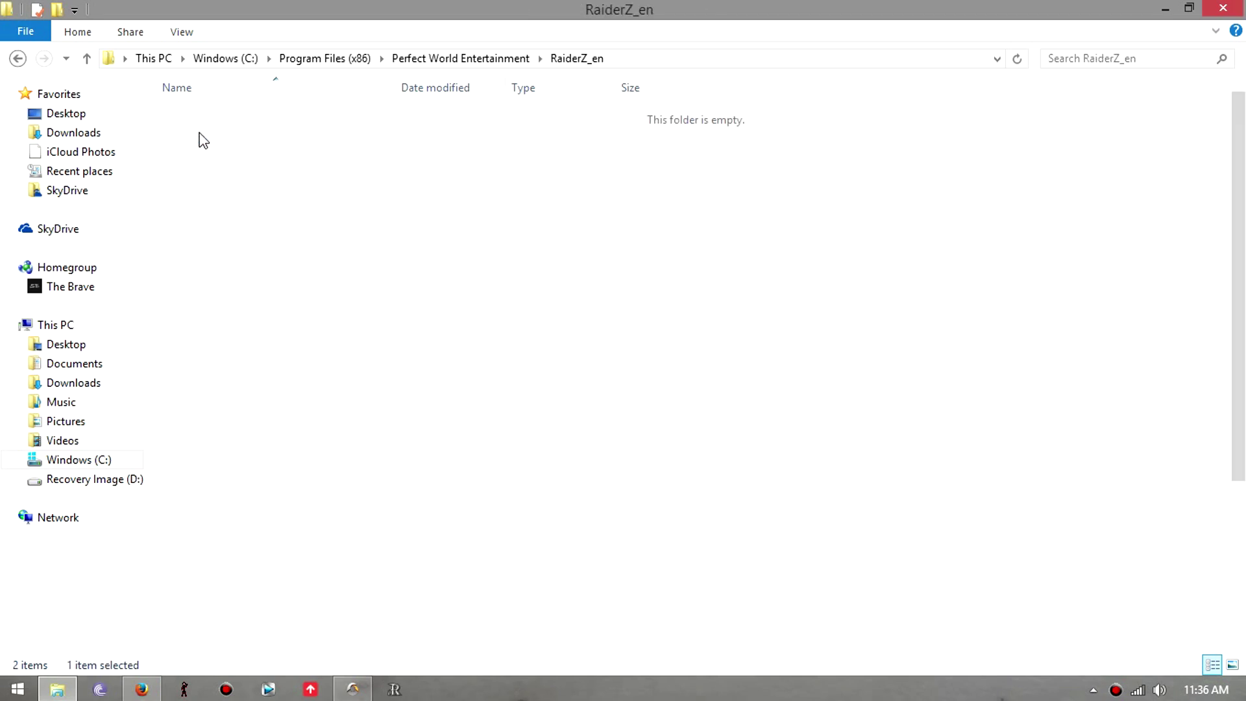
{"action": "scroll", "coordinate": [462, 305], "scroll_direction": "down", "scroll_amount": 4}
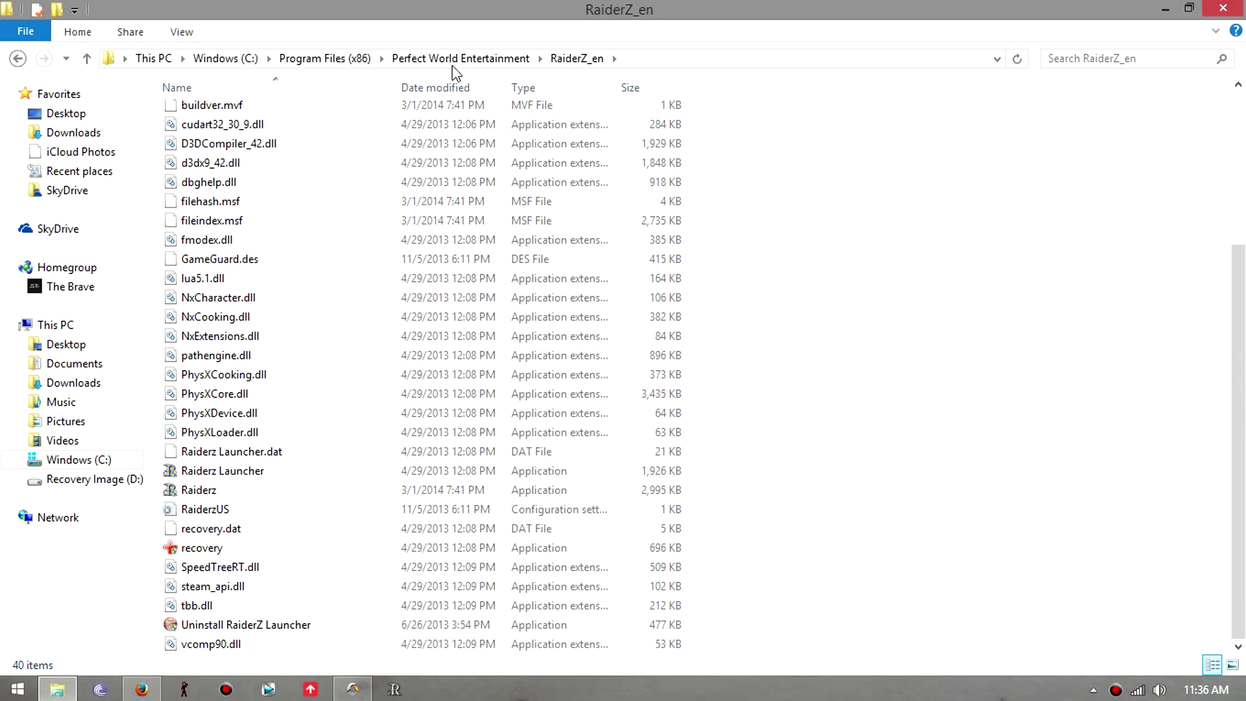
{"action": "scroll", "coordinate": [348, 267], "scroll_direction": "up", "scroll_amount": 4}
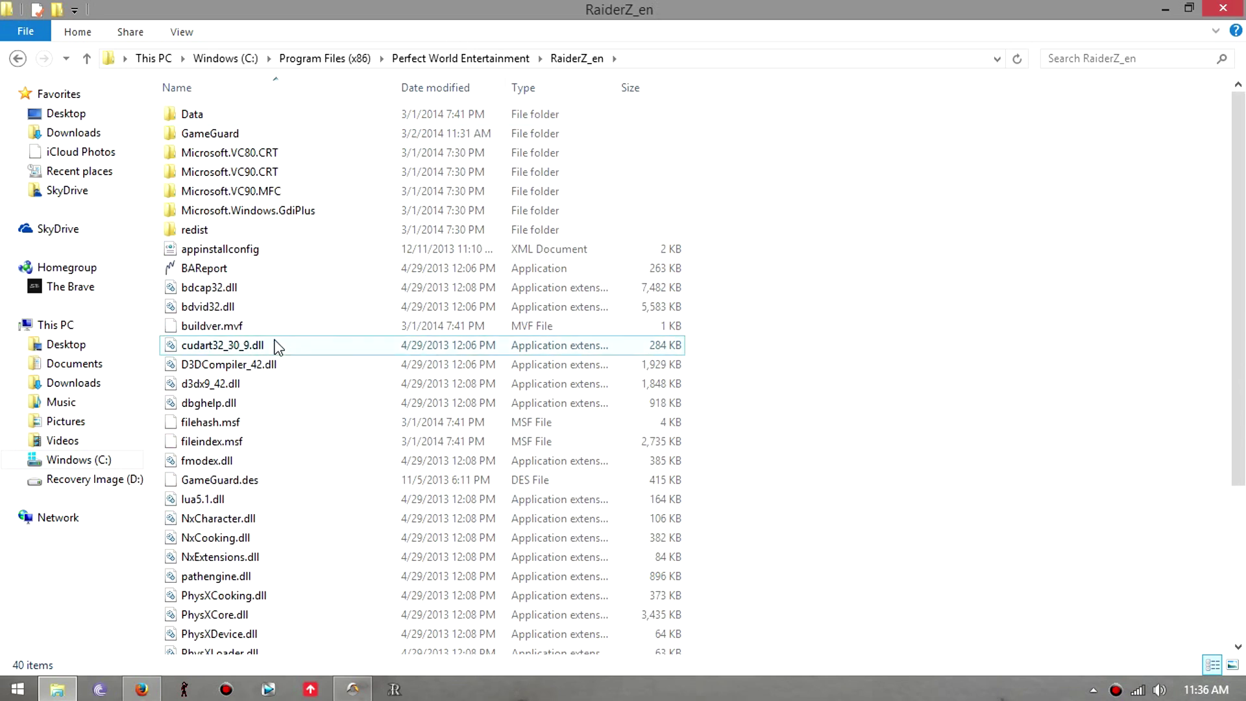
{"action": "scroll", "coordinate": [292, 406], "scroll_direction": "down", "scroll_amount": 4}
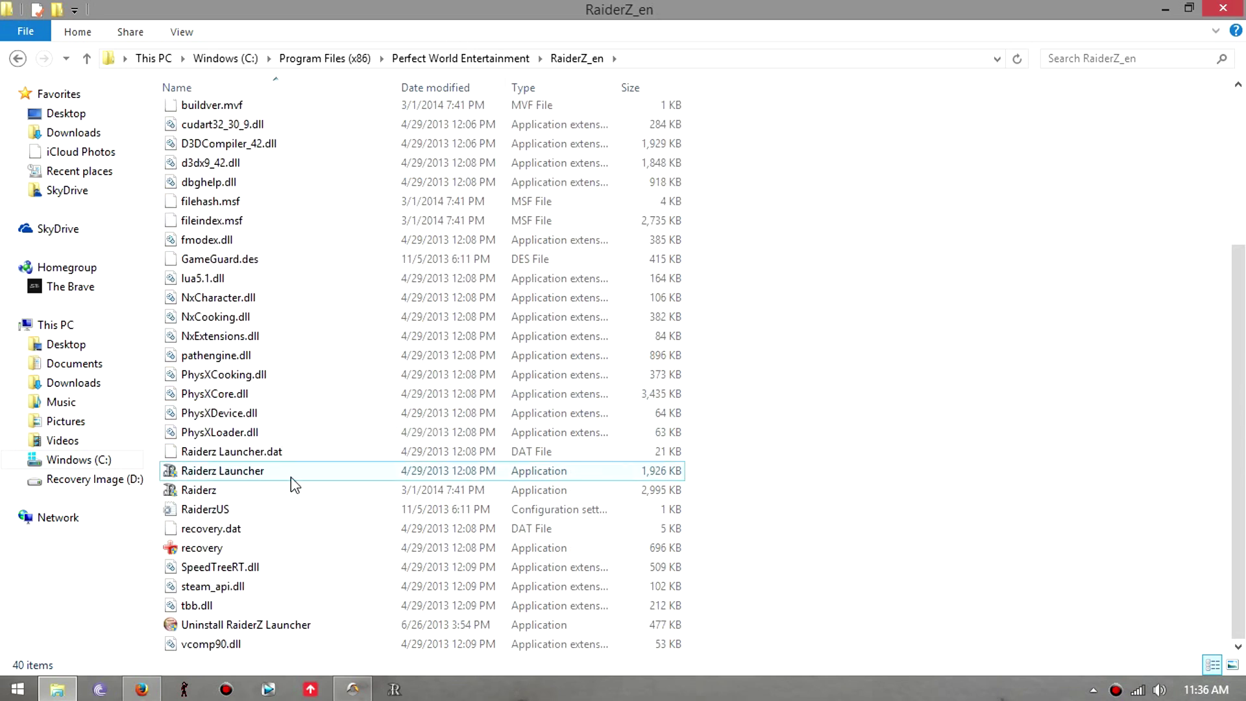
Enable 'Run this program as an administrator' in Raiderz Launcher's Compatibility properties and confirm with OK.
{"action": "right_click", "coordinate": [209, 481]}
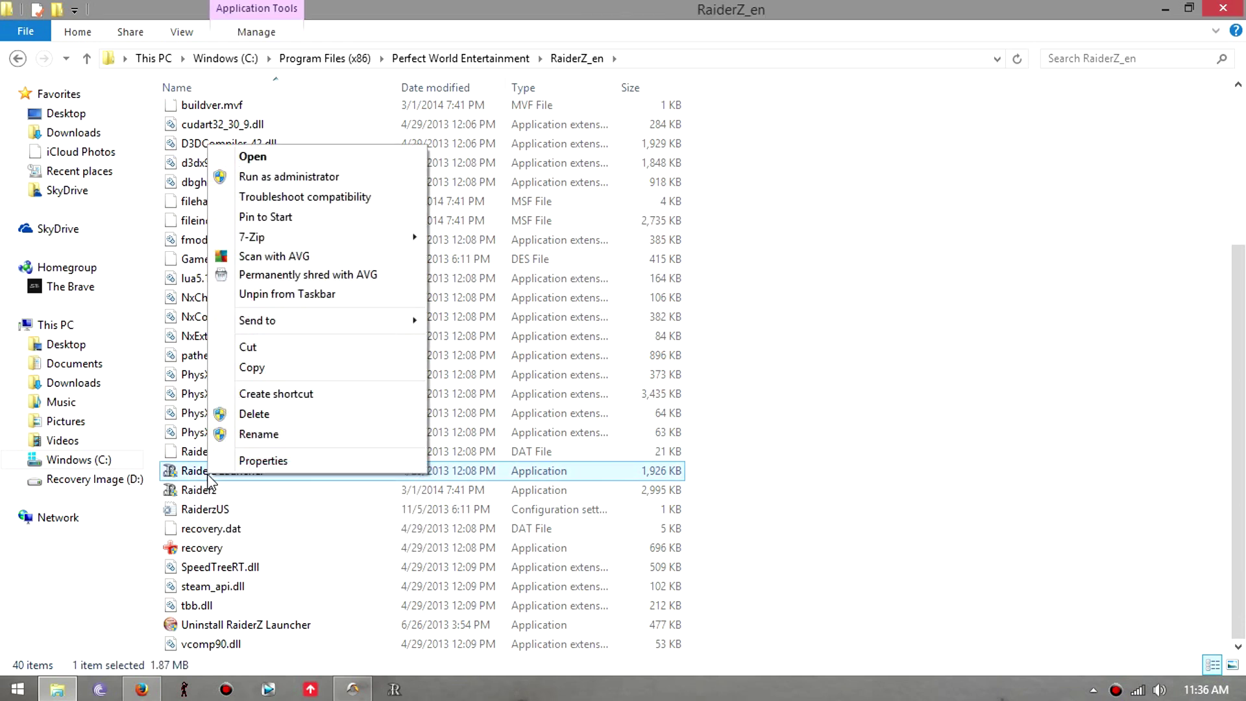
{"action": "left_click", "coordinate": [246, 461]}
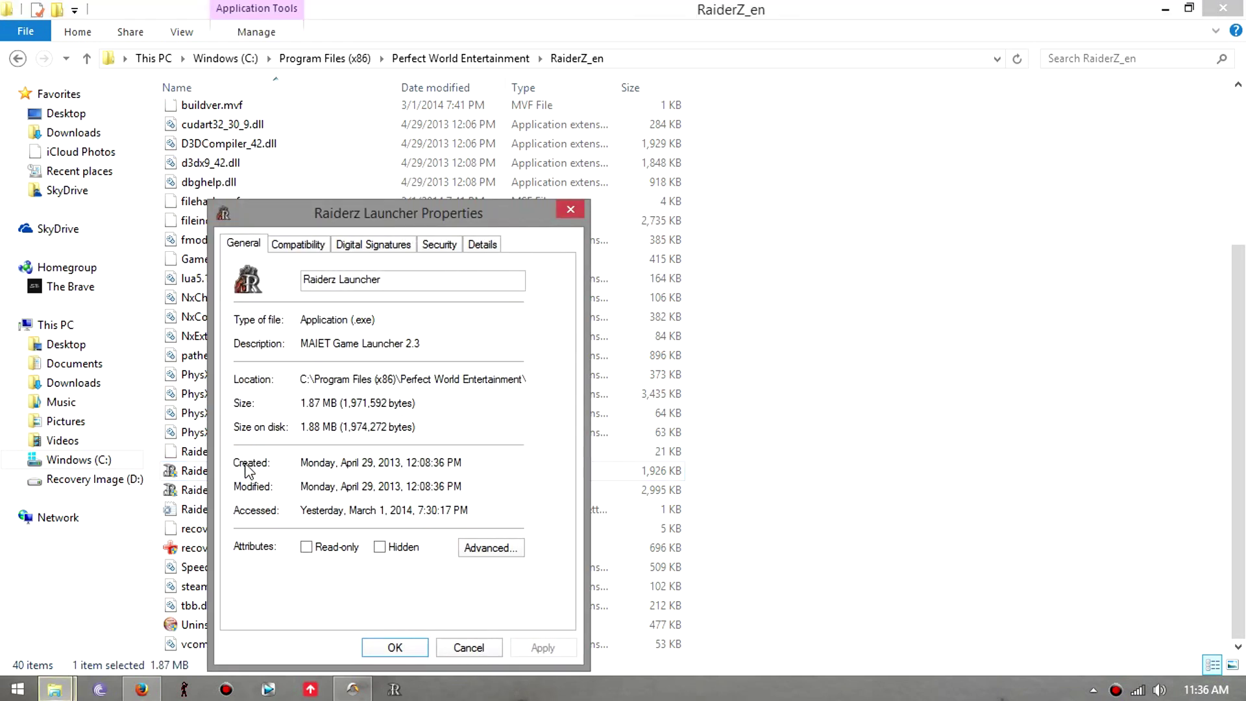
{"action": "left_click", "coordinate": [297, 245]}
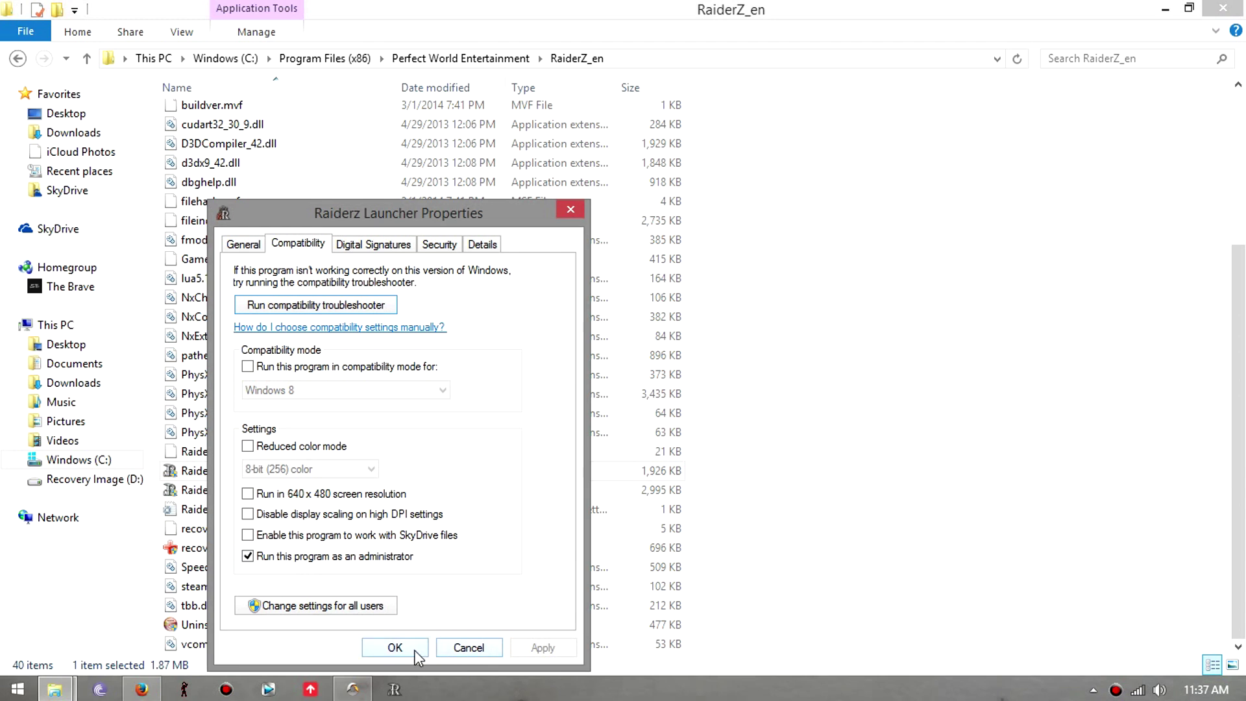
{"action": "left_click", "coordinate": [395, 648]}
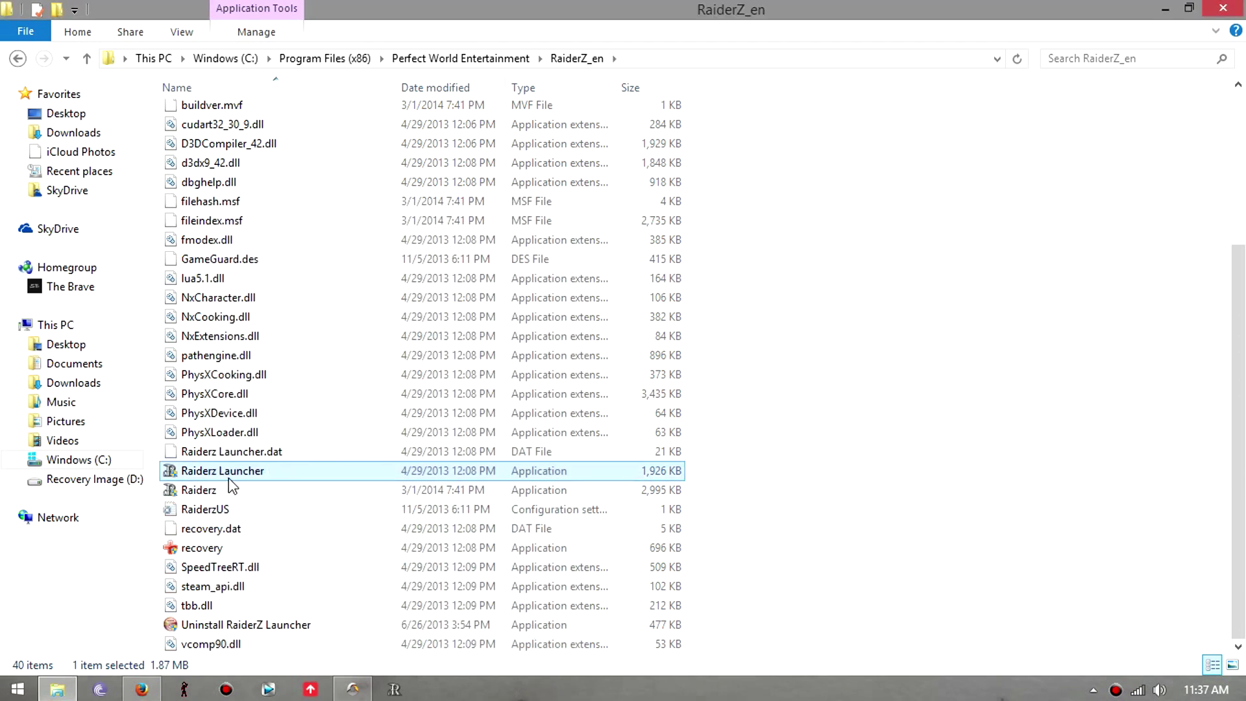
{"action": "right_click", "coordinate": [228, 480]}
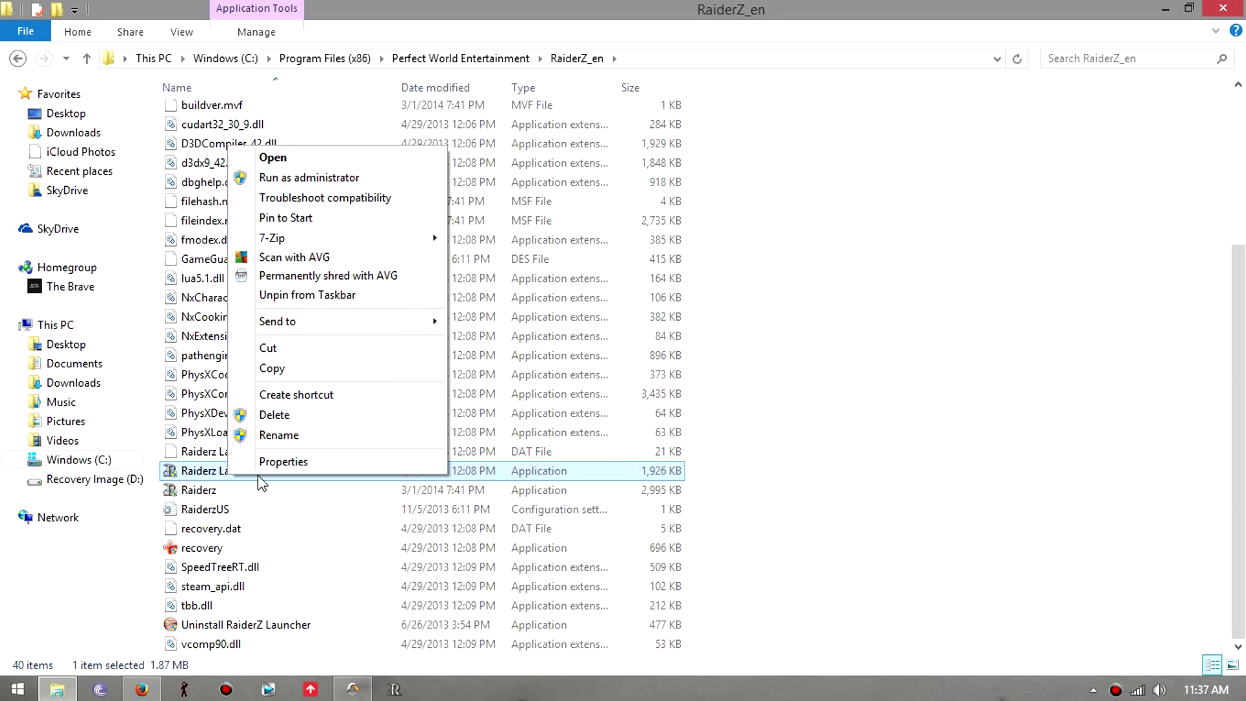
{"action": "left_click", "coordinate": [205, 480]}
{"action": "right_click", "coordinate": [205, 480]}
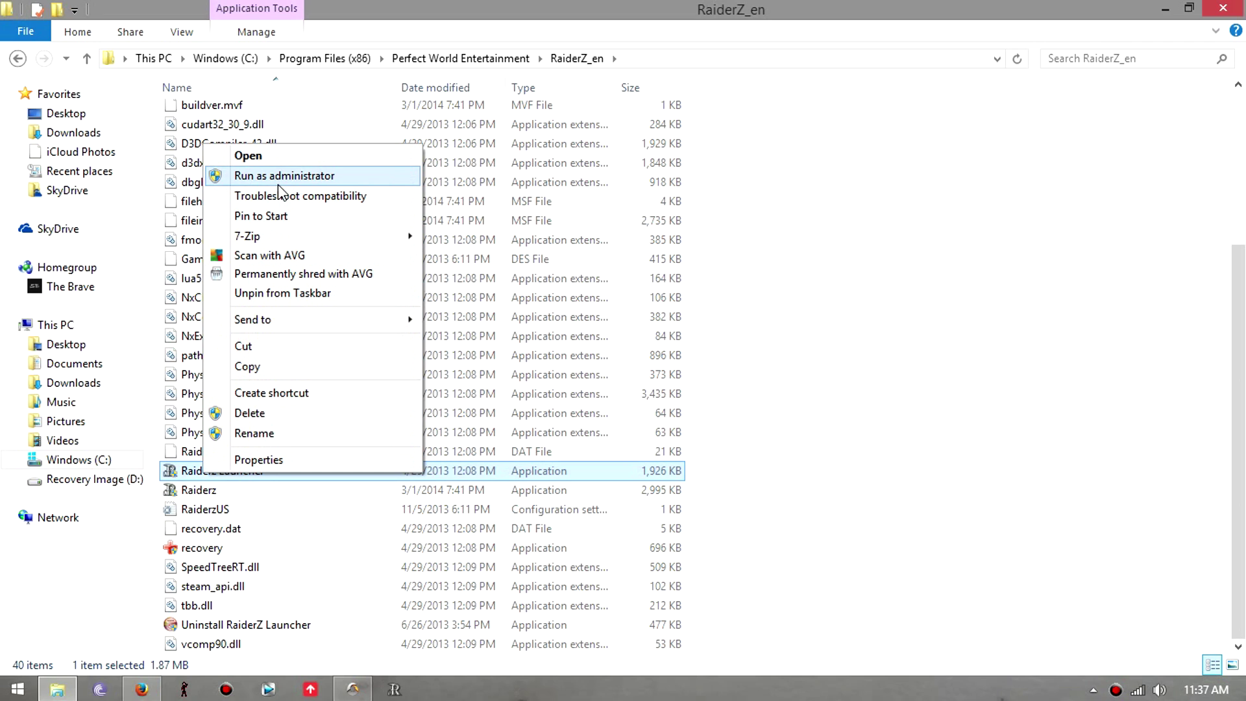
{"action": "left_click", "coordinate": [805, 453]}
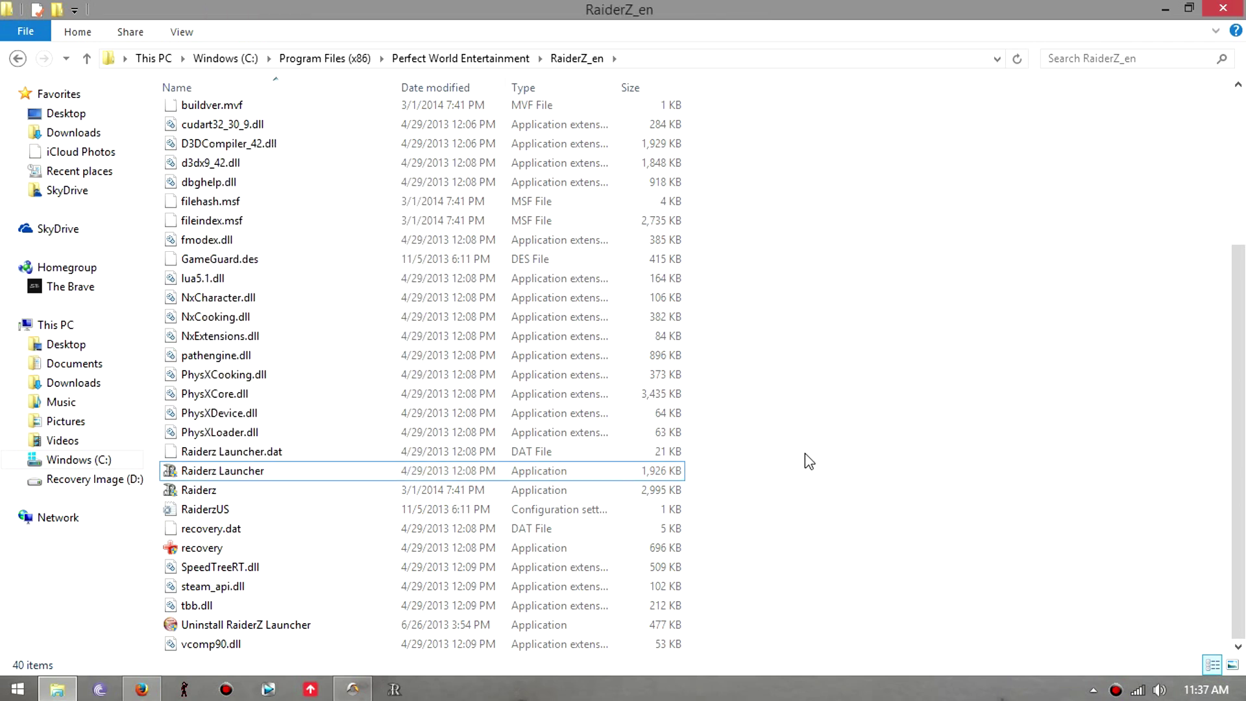
{"action": "right_click", "coordinate": [323, 468]}
{"action": "left_click", "coordinate": [370, 454]}
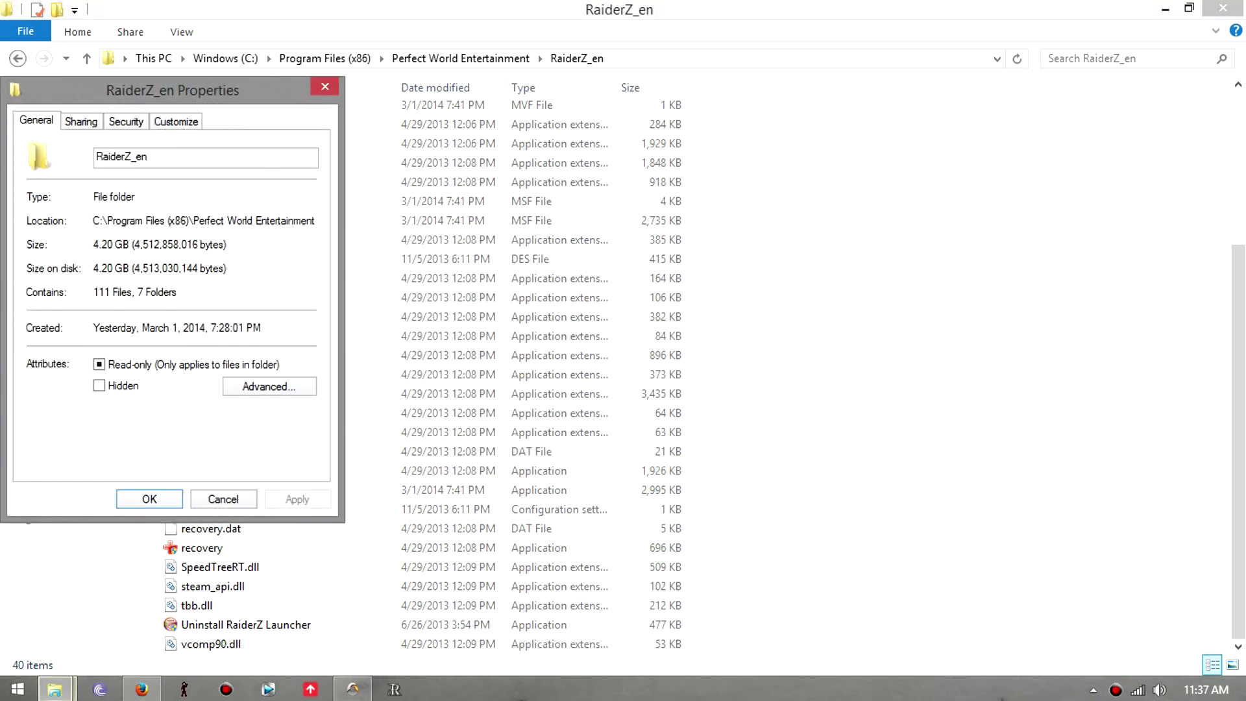
Recheck Raiderz Launcher's run-as-administrator compatibility setting, confirm with OK, and close File Explorer.
{"action": "left_click", "coordinate": [325, 87]}
{"action": "left_click", "coordinate": [201, 471]}
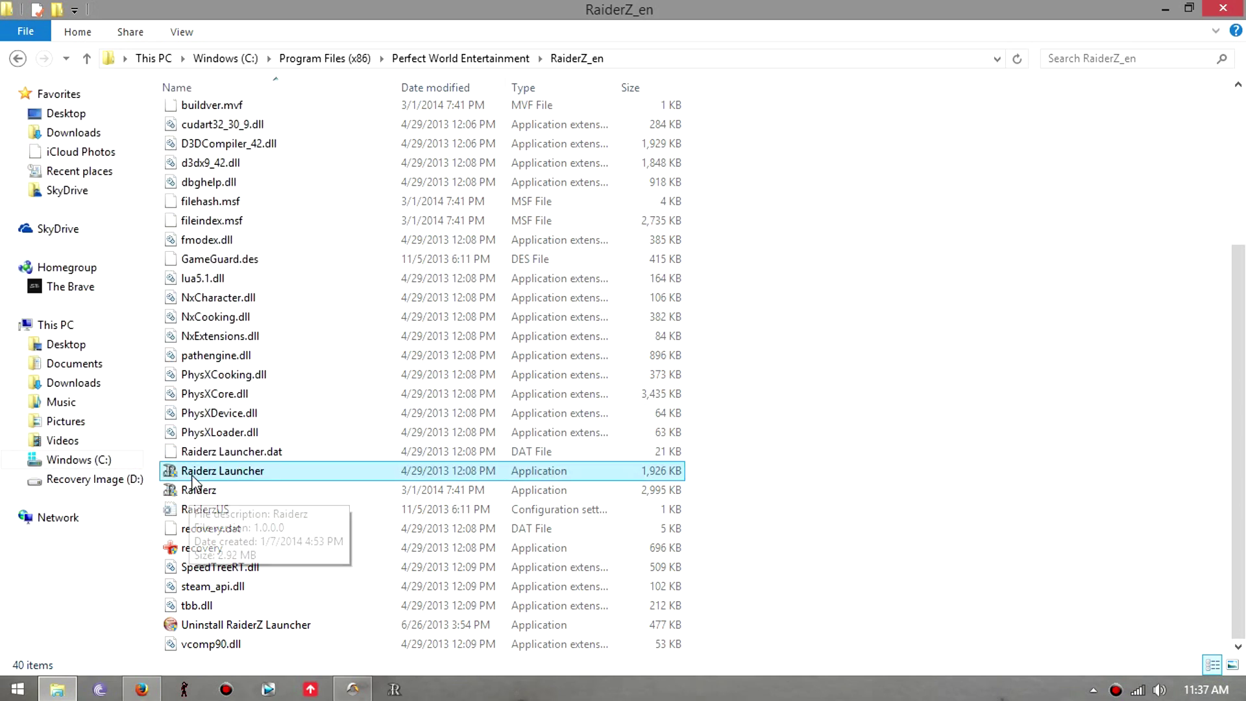
{"action": "right_click", "coordinate": [195, 466]}
{"action": "left_click", "coordinate": [213, 458]}
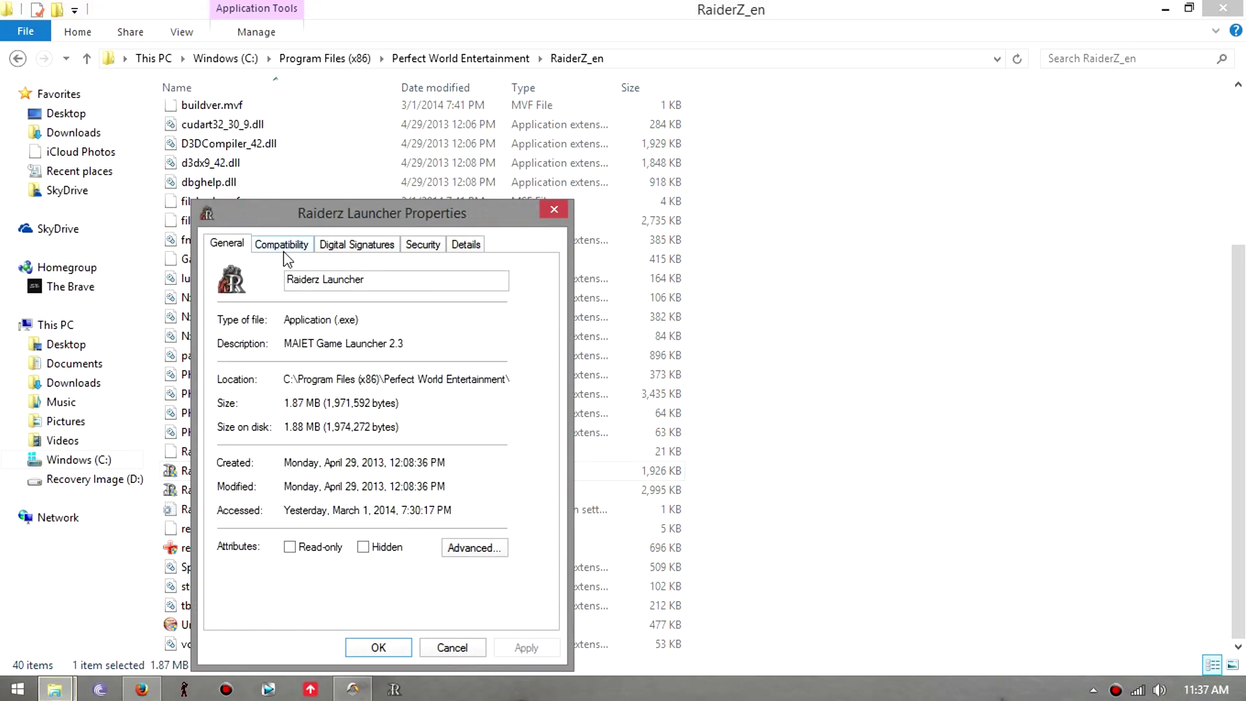
{"action": "left_click", "coordinate": [284, 245]}
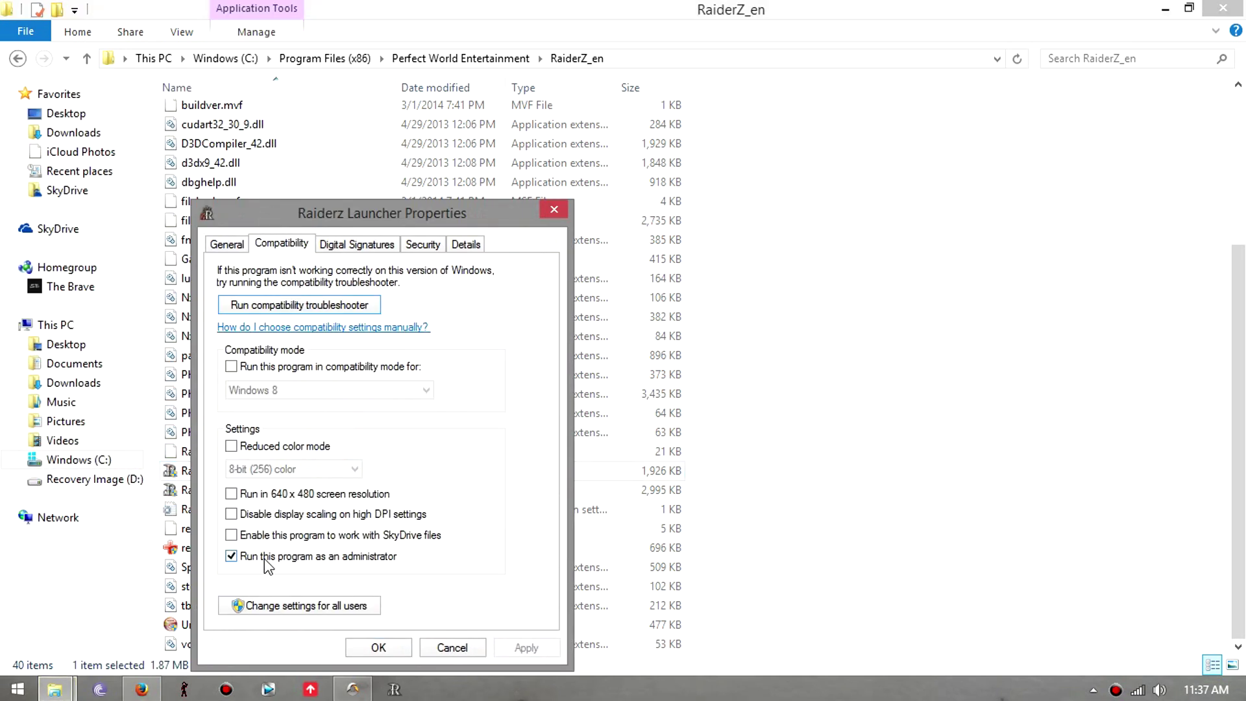
{"action": "left_click", "coordinate": [379, 648]}
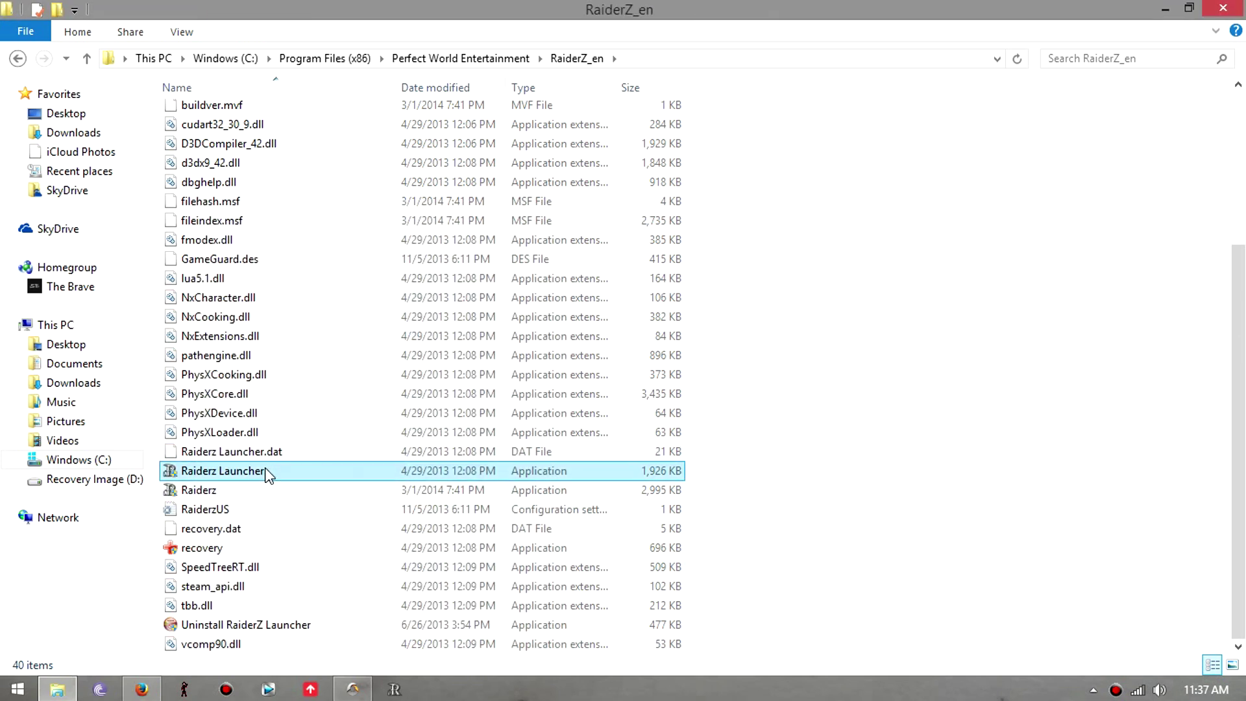
{"action": "left_click", "coordinate": [1233, 9]}
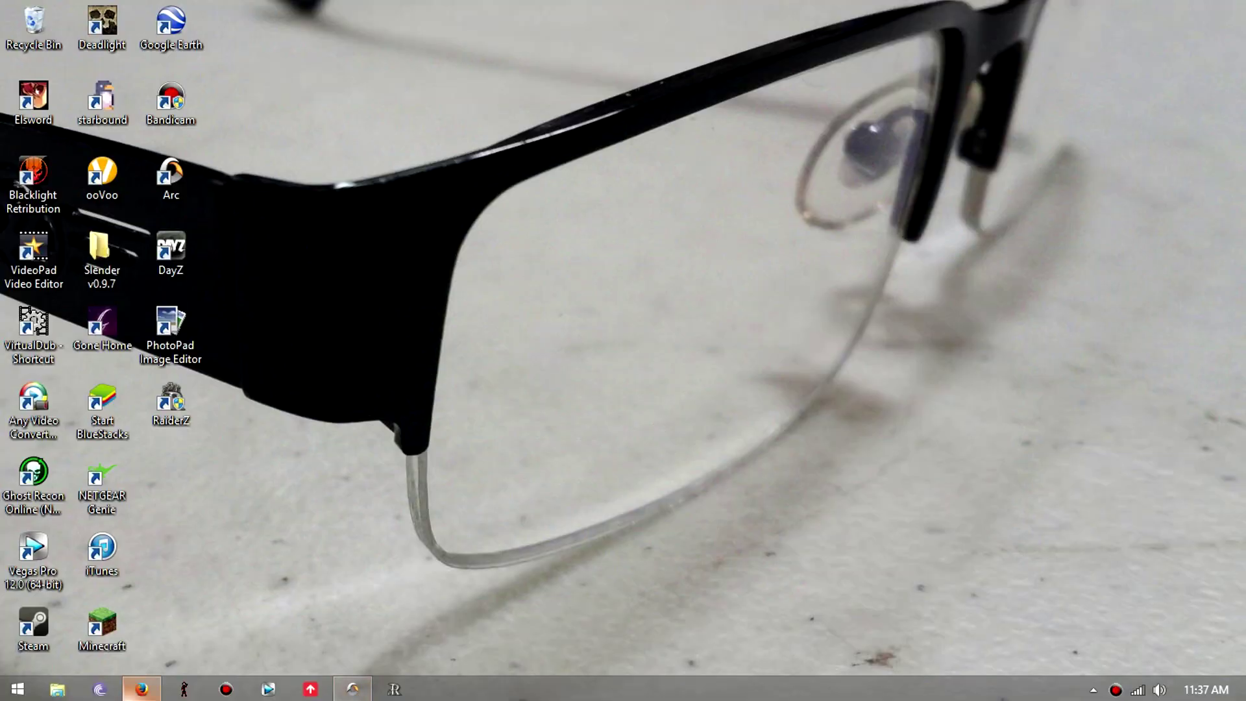
{"action": "left_click", "coordinate": [142, 689]}
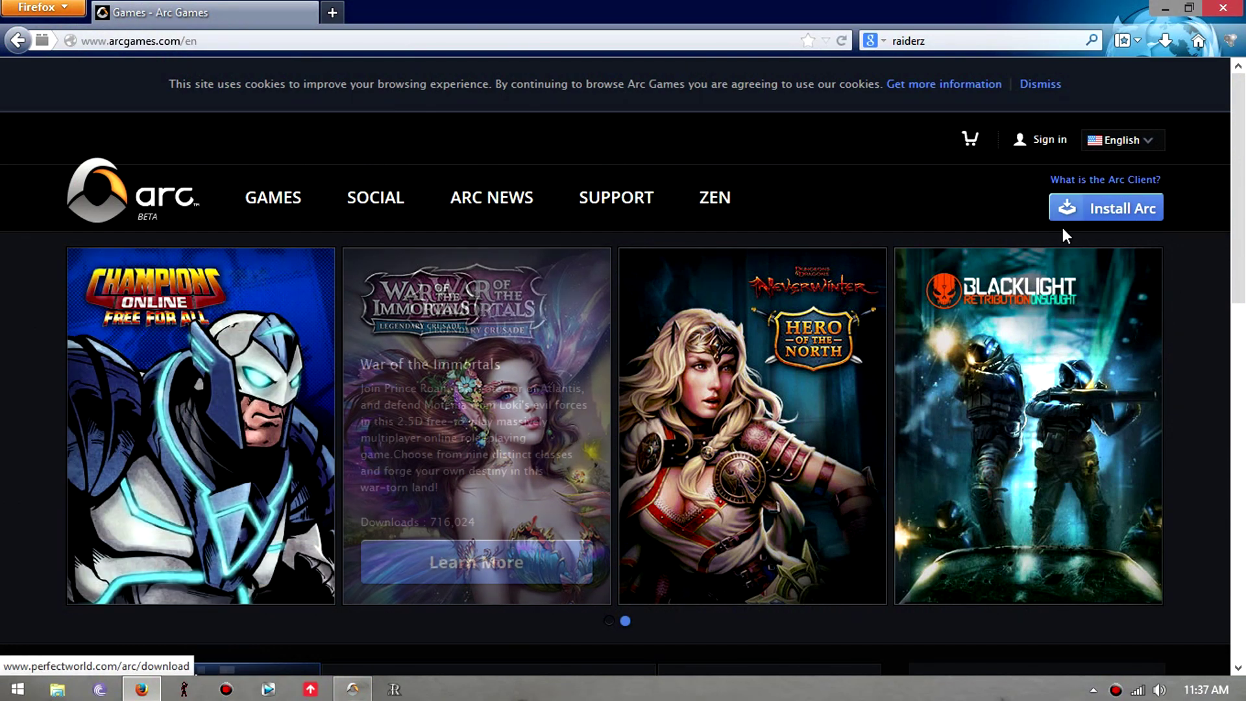
{"action": "scroll", "coordinate": [1220, 309], "scroll_direction": "down", "scroll_amount": 6}
{"action": "scroll", "coordinate": [1220, 309], "scroll_direction": "up", "scroll_amount": 6}
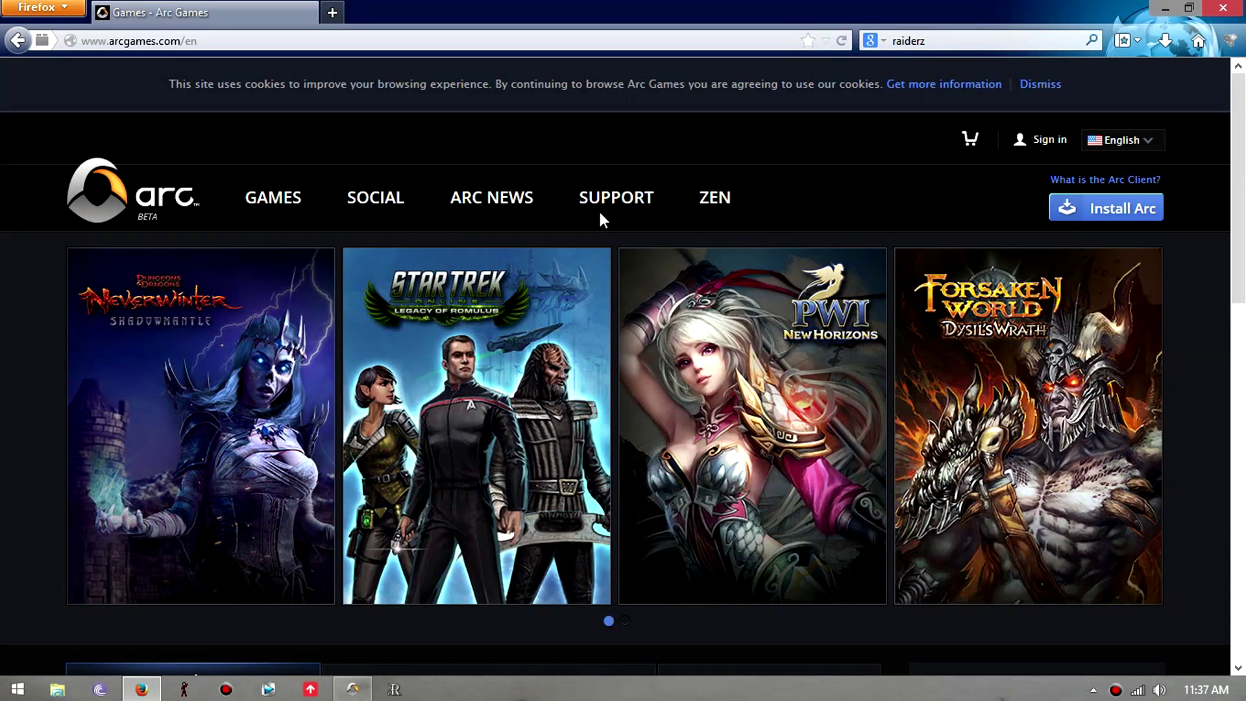
{"action": "scroll", "coordinate": [1205, 291], "scroll_direction": "down", "scroll_amount": 8}
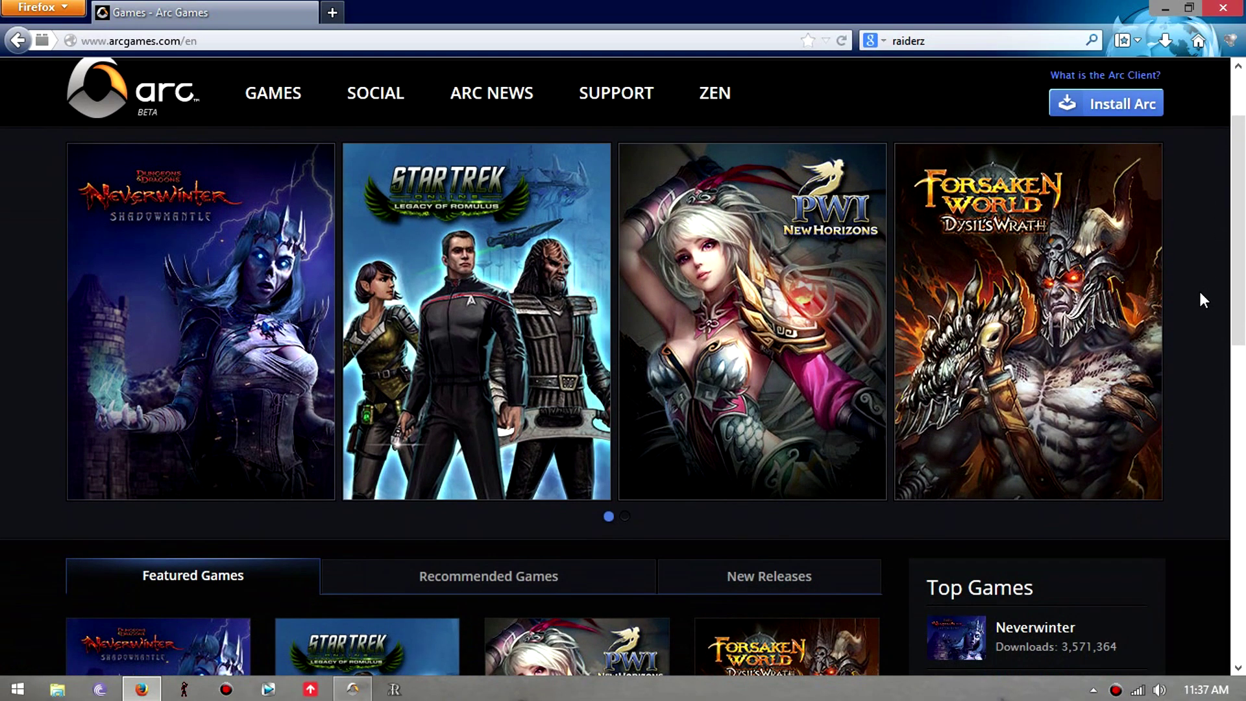
{"action": "scroll", "coordinate": [1207, 300], "scroll_direction": "down", "scroll_amount": 5}
{"action": "scroll", "coordinate": [1210, 298], "scroll_direction": "up", "scroll_amount": 12}
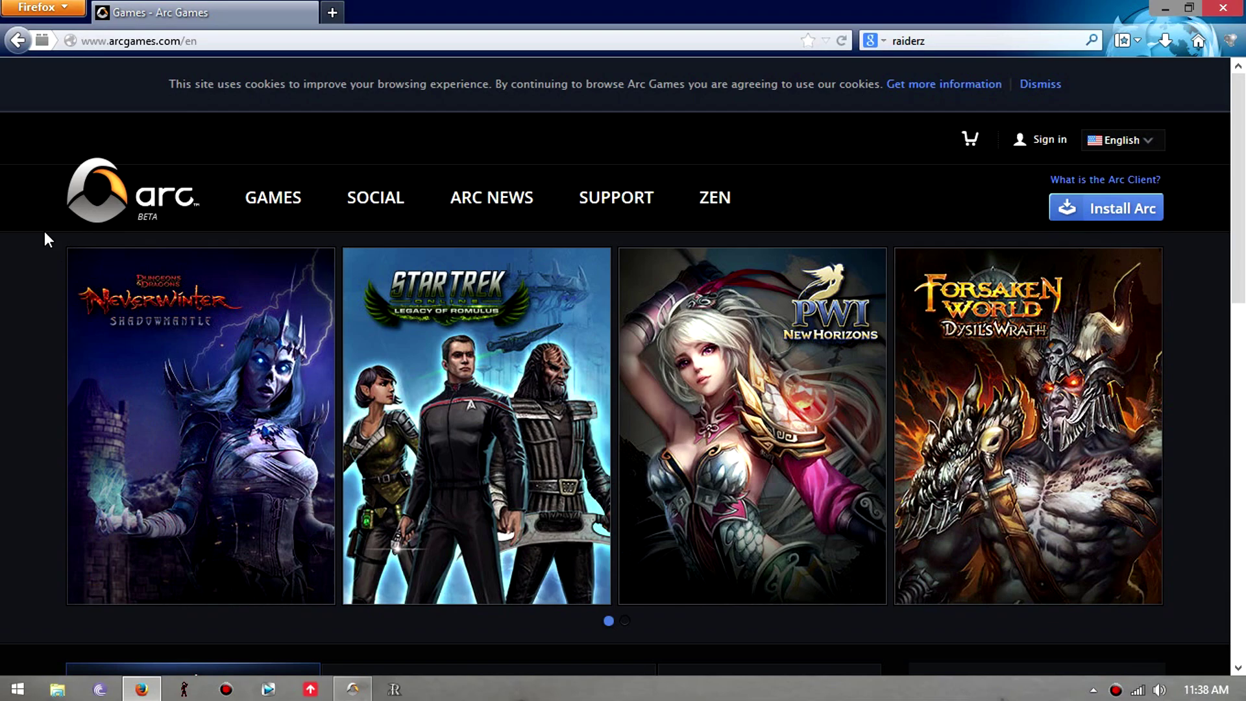
{"action": "scroll", "coordinate": [981, 431], "scroll_direction": "down", "scroll_amount": 12}
{"action": "scroll", "coordinate": [1103, 260], "scroll_direction": "up", "scroll_amount": 12}
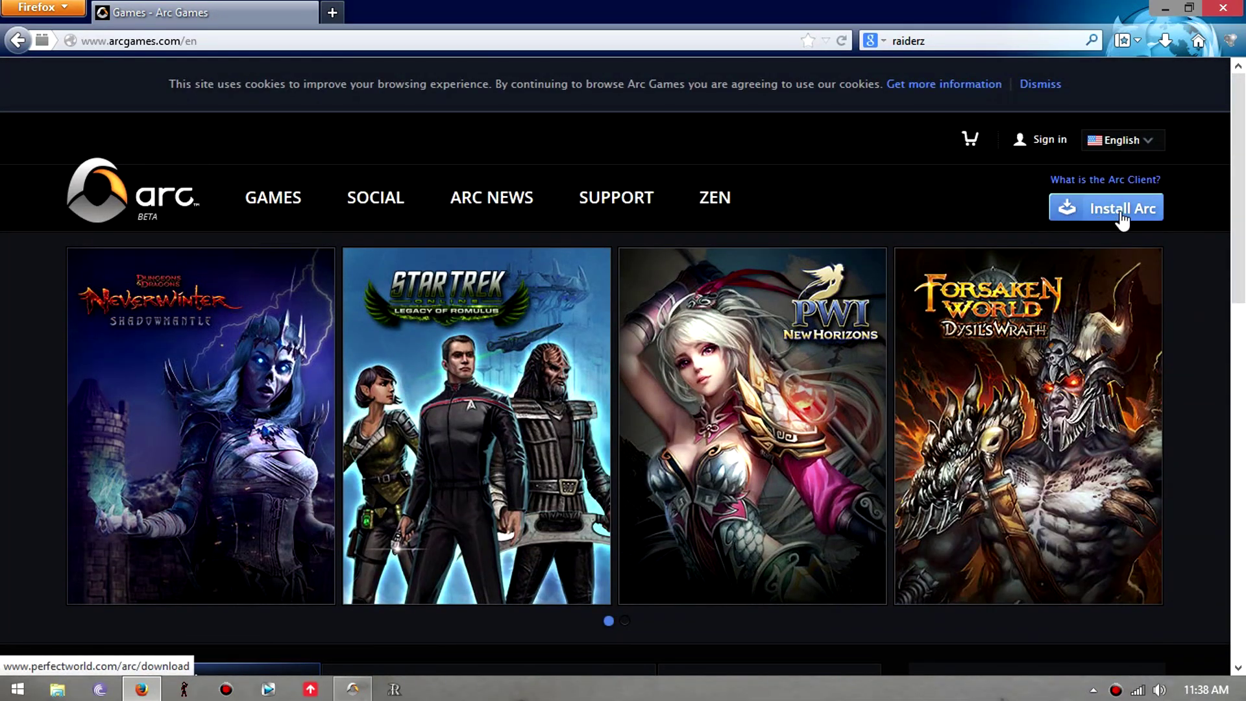
{"action": "scroll", "coordinate": [754, 524], "scroll_direction": "down", "scroll_amount": 8}
{"action": "scroll", "coordinate": [773, 584], "scroll_direction": "down", "scroll_amount": 4}
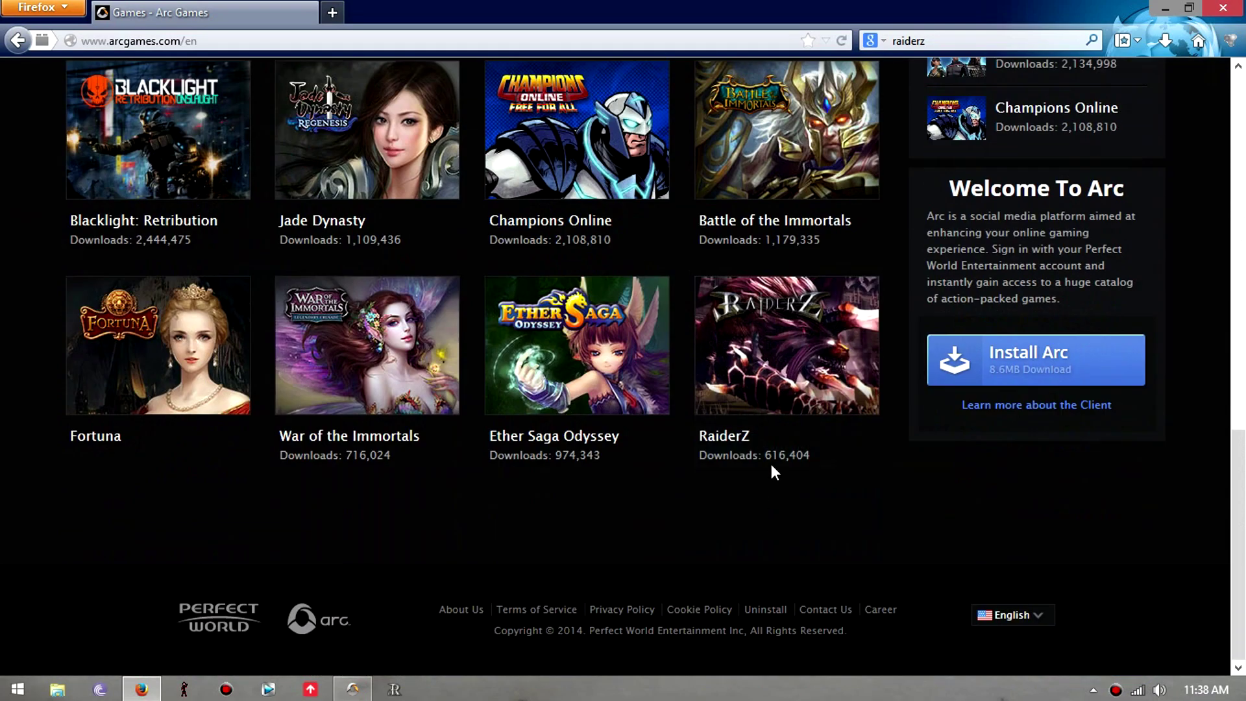
{"action": "left_click", "coordinate": [1165, 8]}
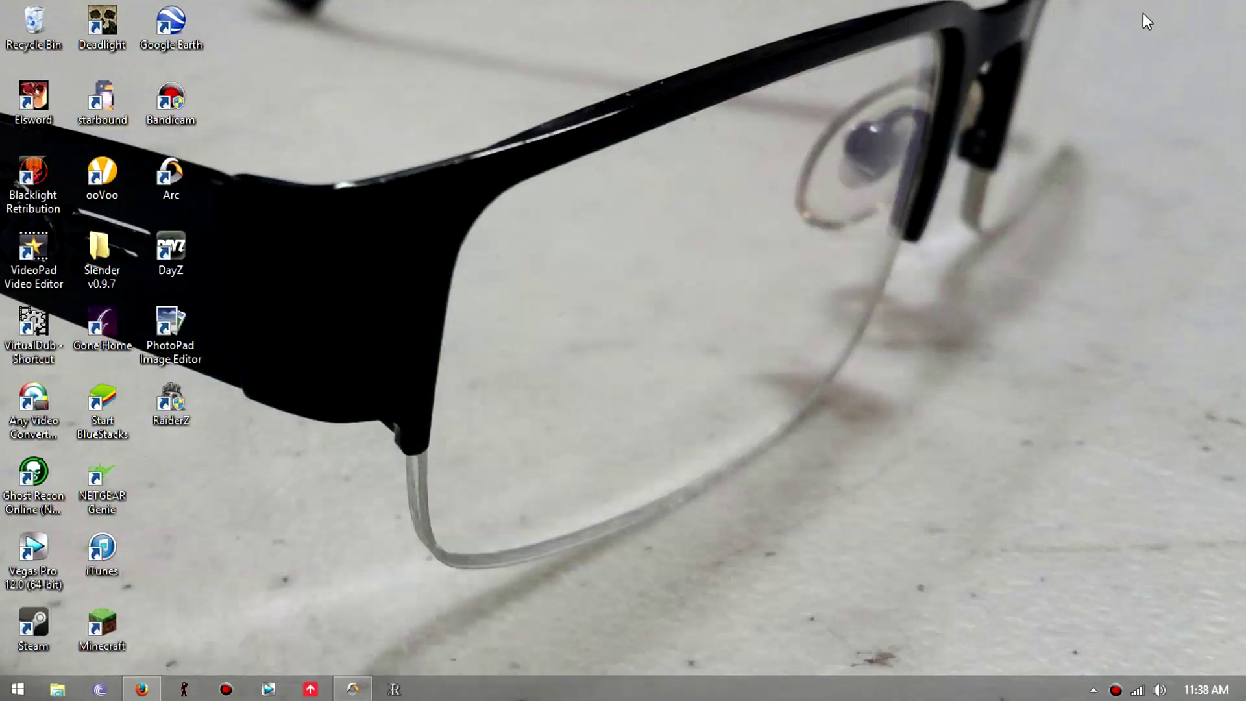
Bring the Arc client back up and scroll through its Games listings and RaiderZ page.
{"action": "left_click", "coordinate": [354, 688]}
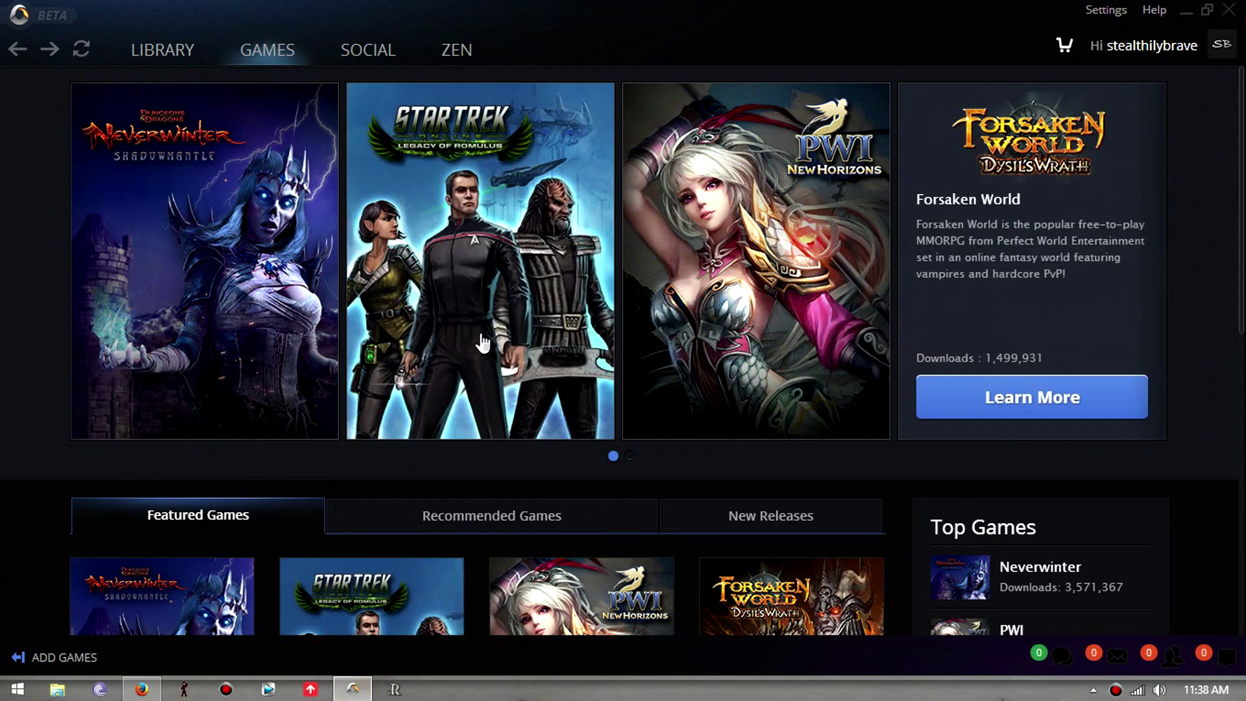
{"action": "scroll", "coordinate": [1154, 423], "scroll_direction": "down", "scroll_amount": 8}
{"action": "mouse_move", "coordinate": [758, 521]}
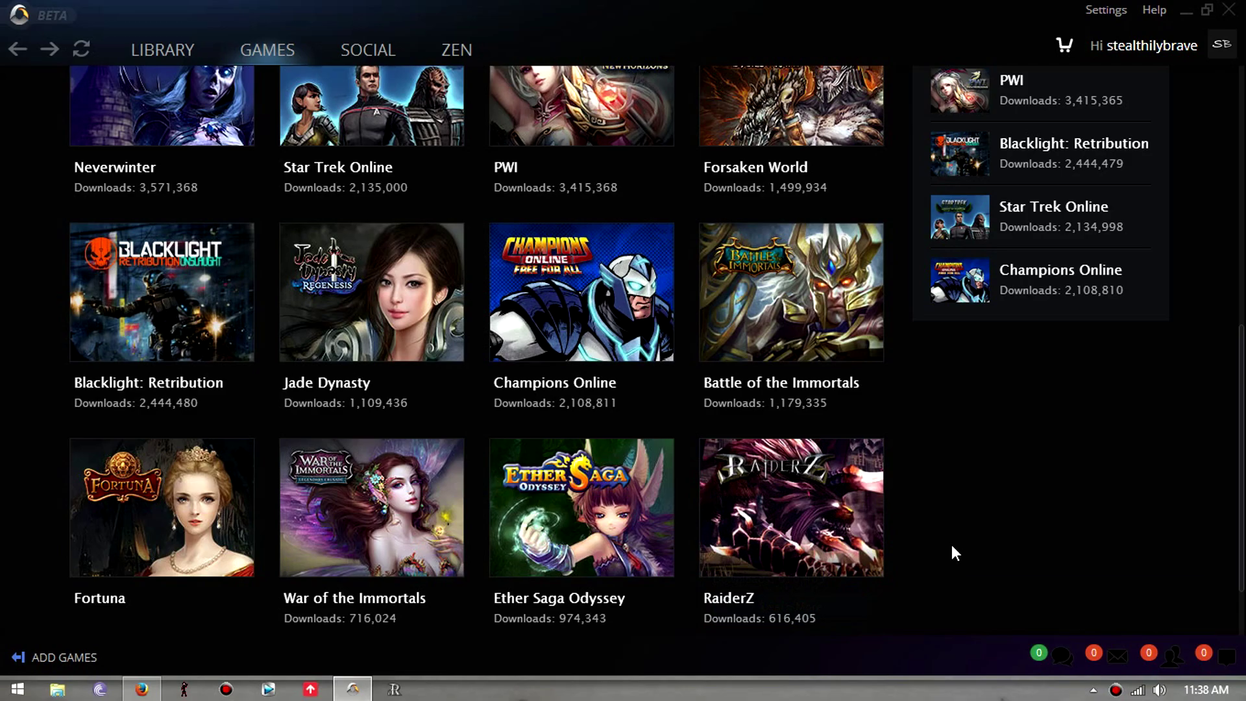
{"action": "scroll", "coordinate": [944, 544], "scroll_direction": "up", "scroll_amount": 8}
{"action": "scroll", "coordinate": [921, 567], "scroll_direction": "down", "scroll_amount": 8}
{"action": "scroll", "coordinate": [1118, 599], "scroll_direction": "up", "scroll_amount": 8}
{"action": "scroll", "coordinate": [1109, 601], "scroll_direction": "down", "scroll_amount": 8}
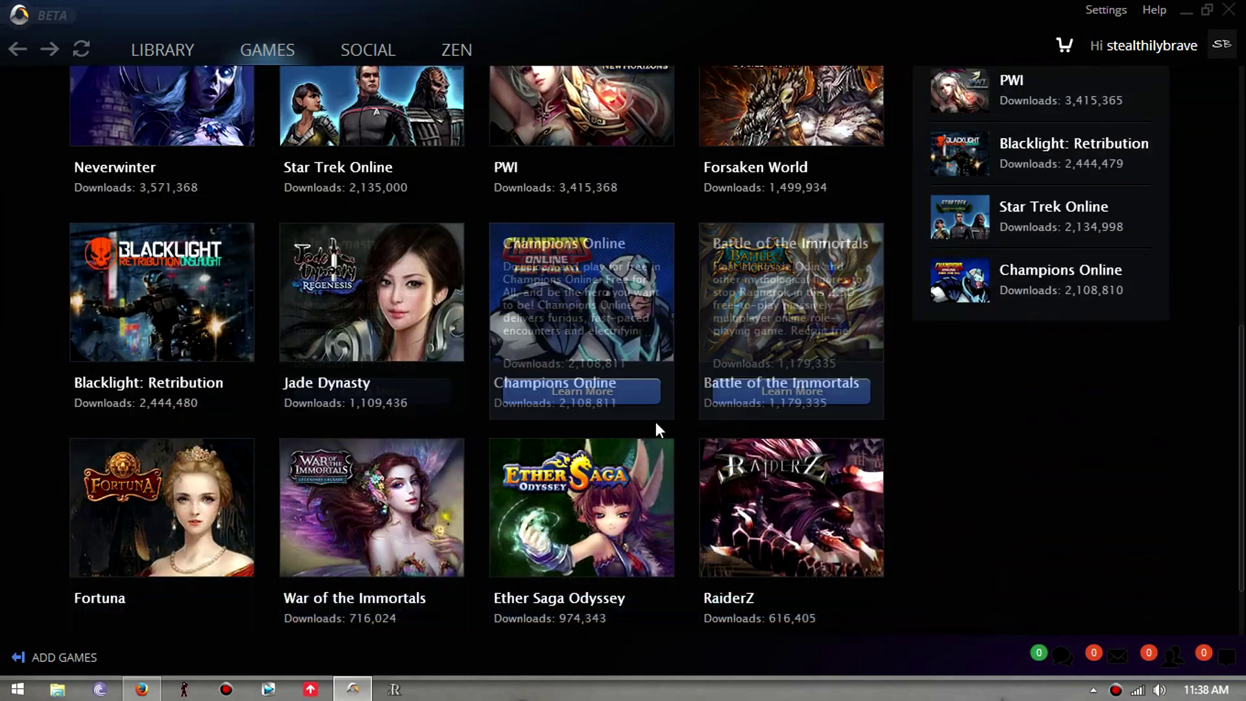
{"action": "scroll", "coordinate": [1015, 571], "scroll_direction": "up", "scroll_amount": 5}
{"action": "scroll", "coordinate": [835, 612], "scroll_direction": "down", "scroll_amount": 3}
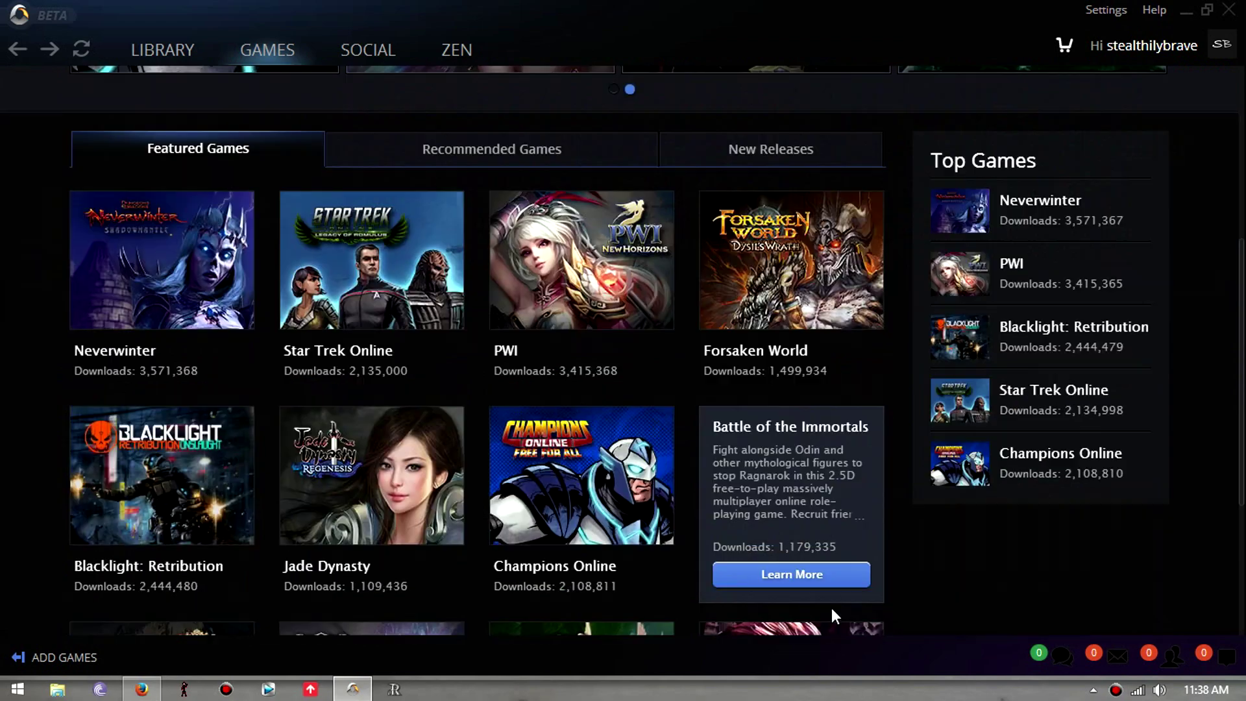
{"action": "scroll", "coordinate": [798, 441], "scroll_direction": "up", "scroll_amount": 6}
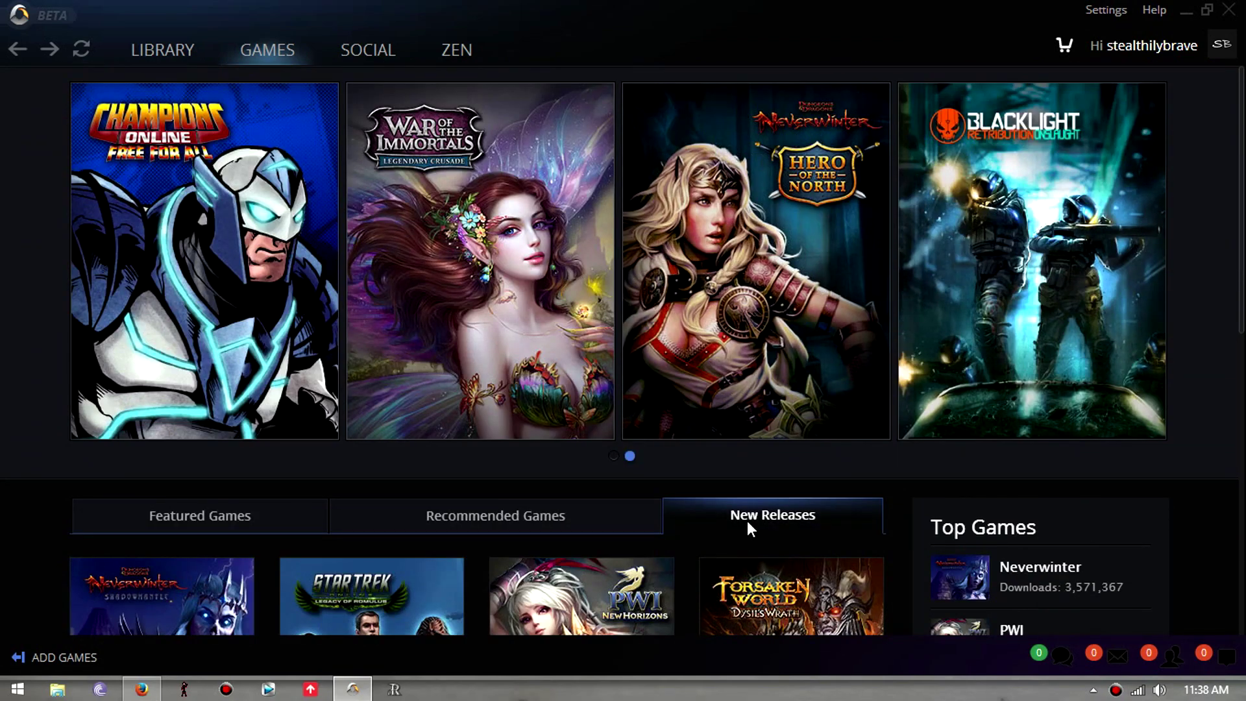
{"action": "scroll", "coordinate": [244, 564], "scroll_direction": "down", "scroll_amount": 5}
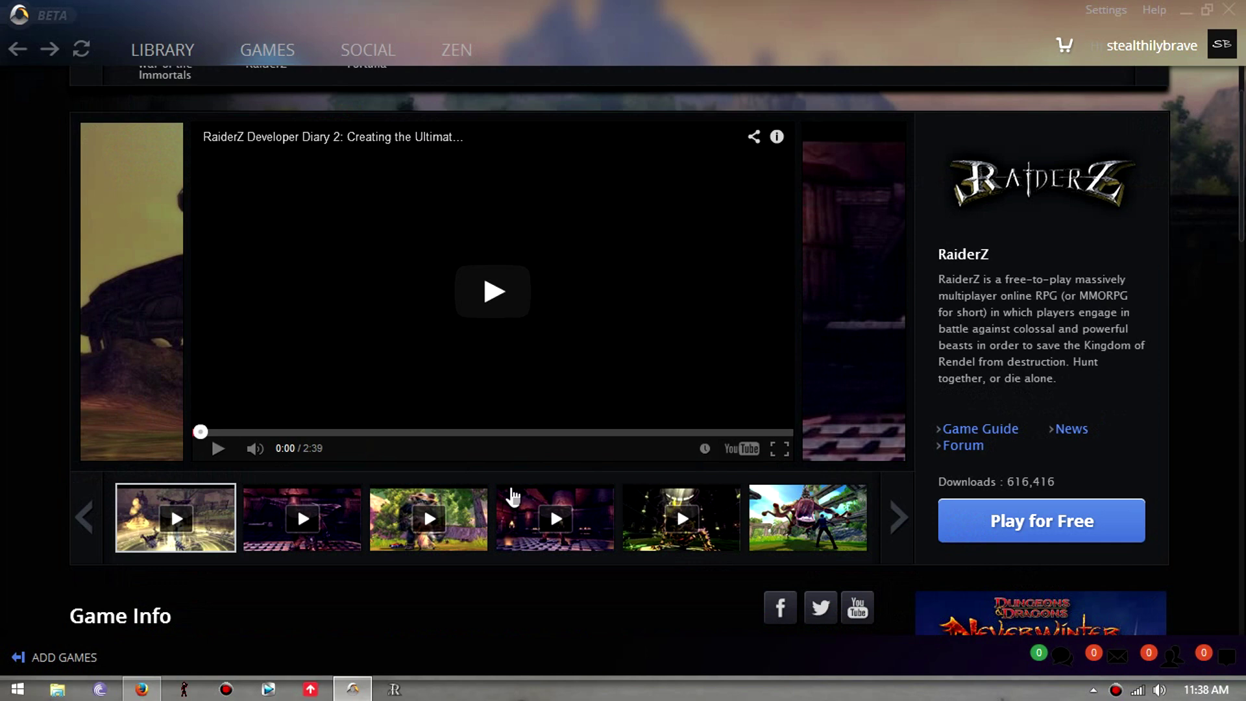
{"action": "scroll", "coordinate": [479, 344], "scroll_direction": "up", "scroll_amount": 1}
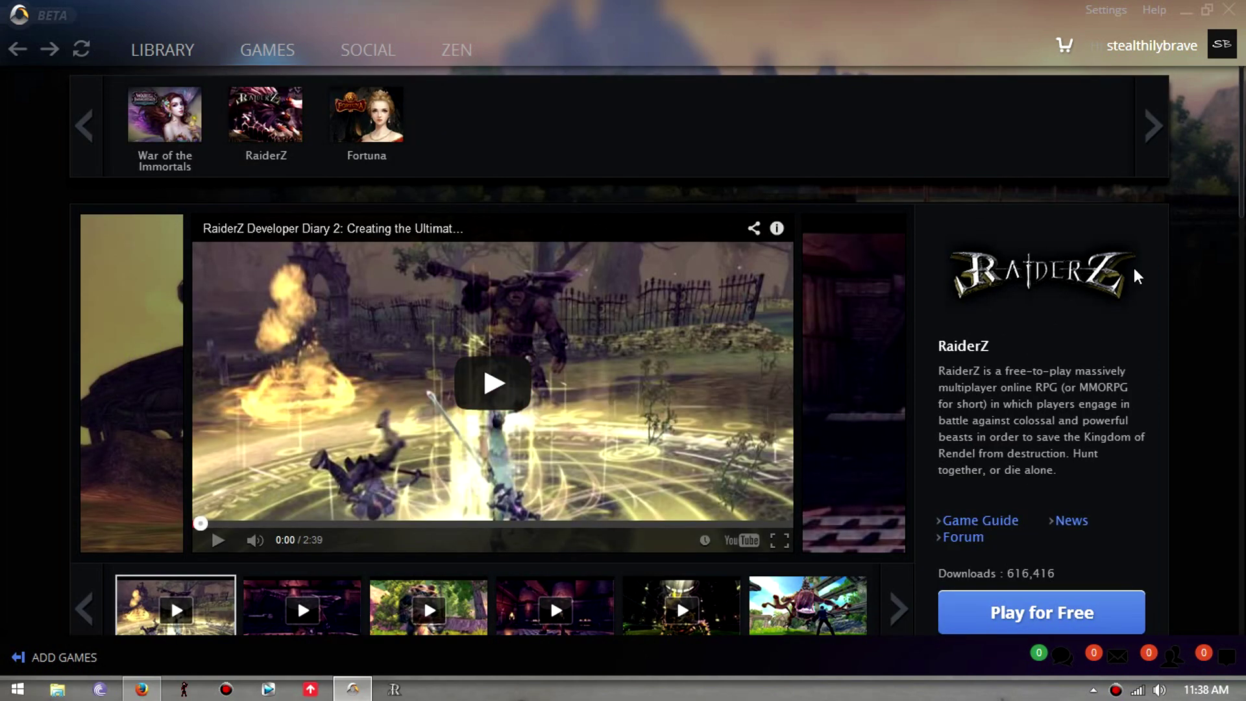
{"action": "scroll", "coordinate": [1137, 276], "scroll_direction": "down", "scroll_amount": 3}
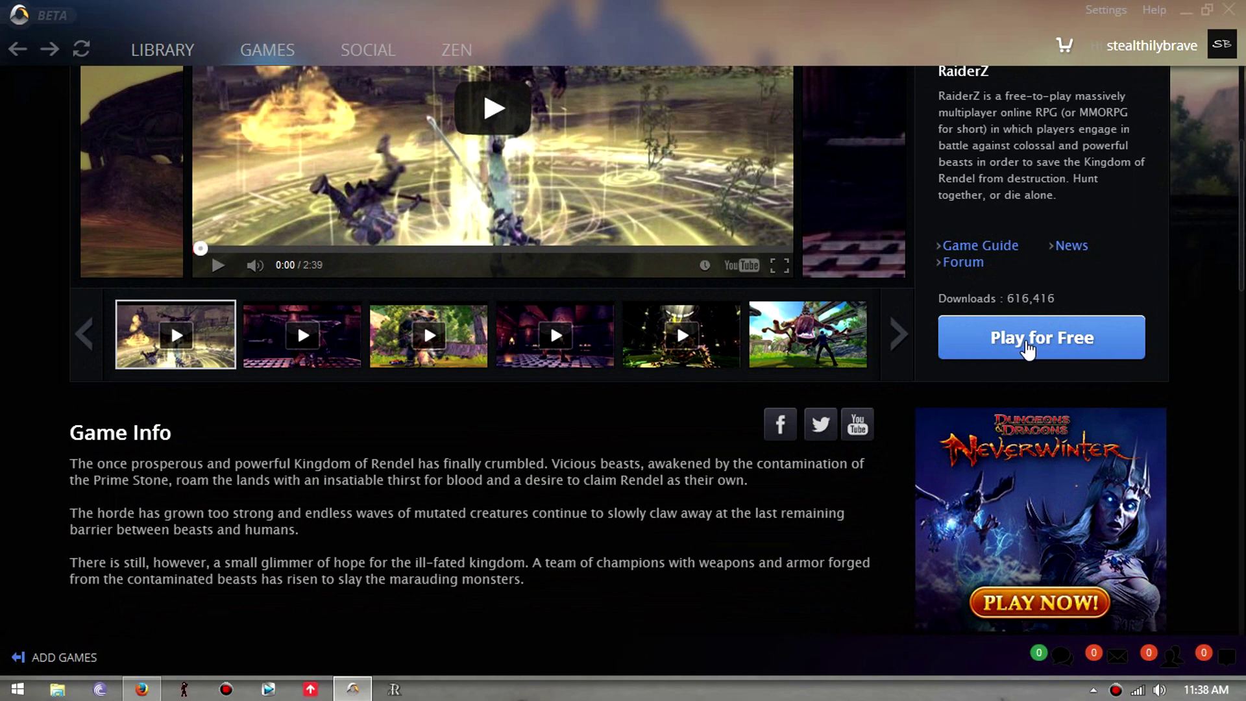
{"action": "scroll", "coordinate": [1032, 343], "scroll_direction": "up", "scroll_amount": 3}
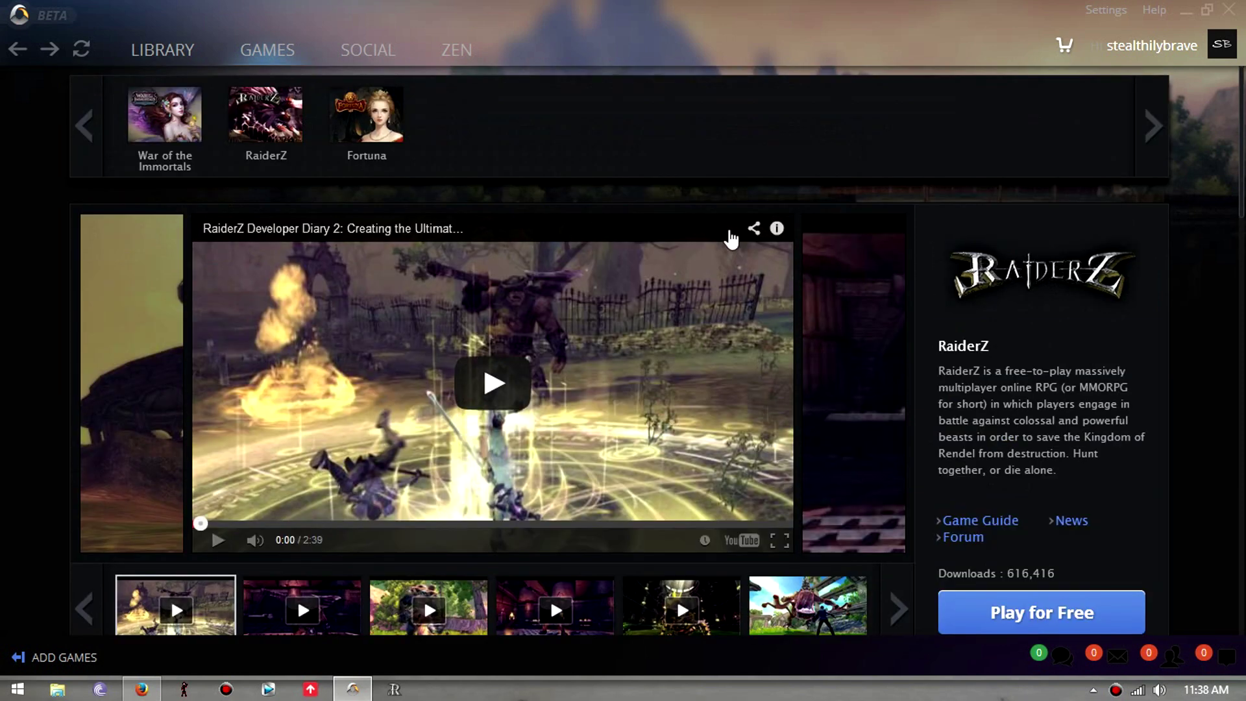
View RaiderZ in the Arc library, then minimize the client.
{"action": "left_click", "coordinate": [174, 57]}
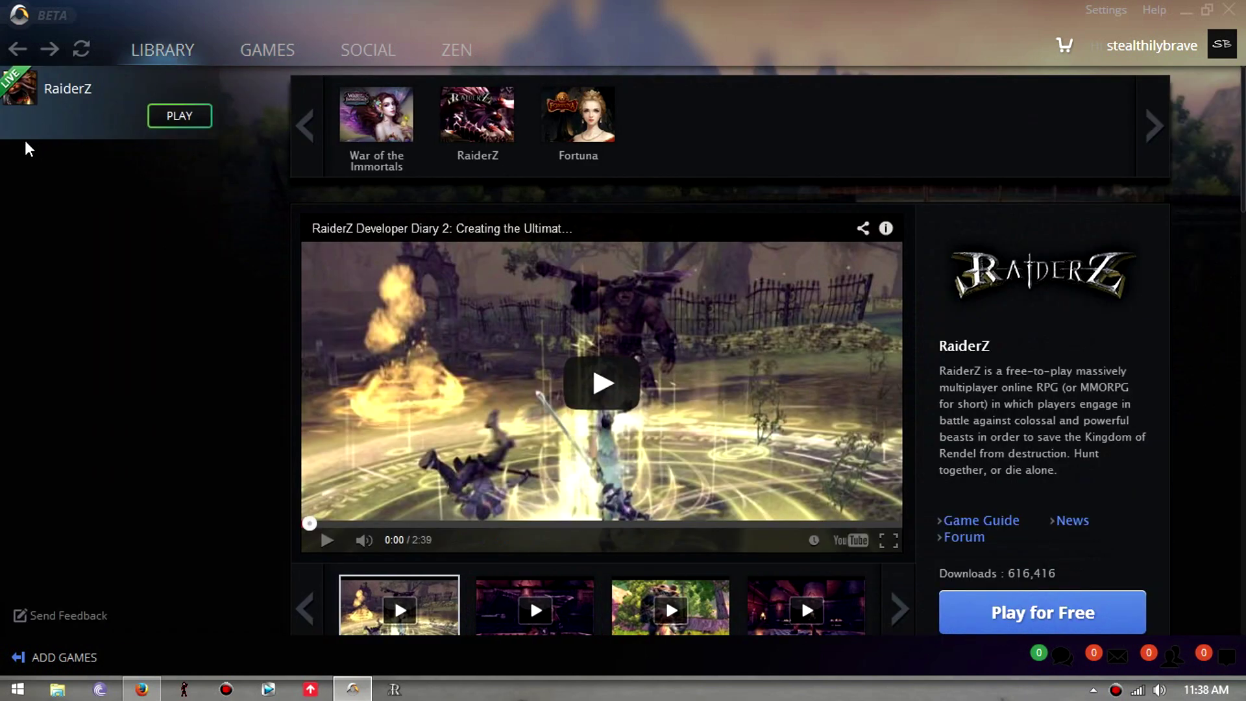
{"action": "left_click", "coordinate": [40, 126]}
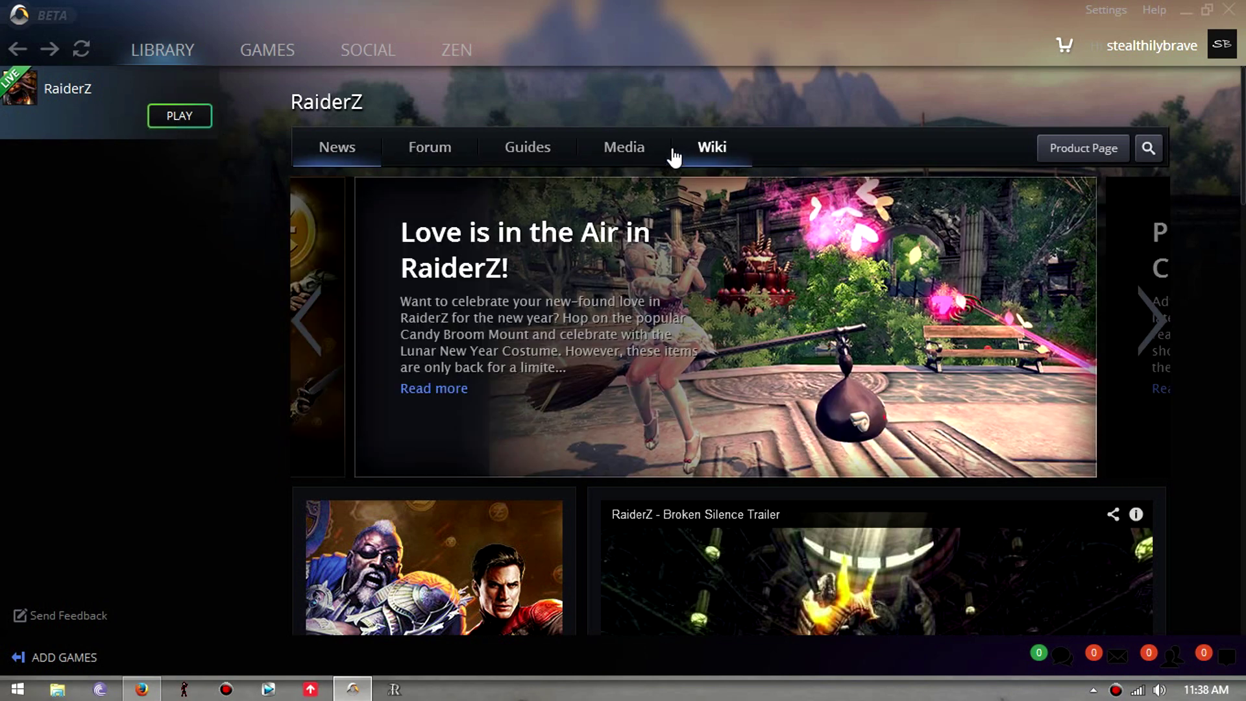
{"action": "left_click", "coordinate": [1188, 9]}
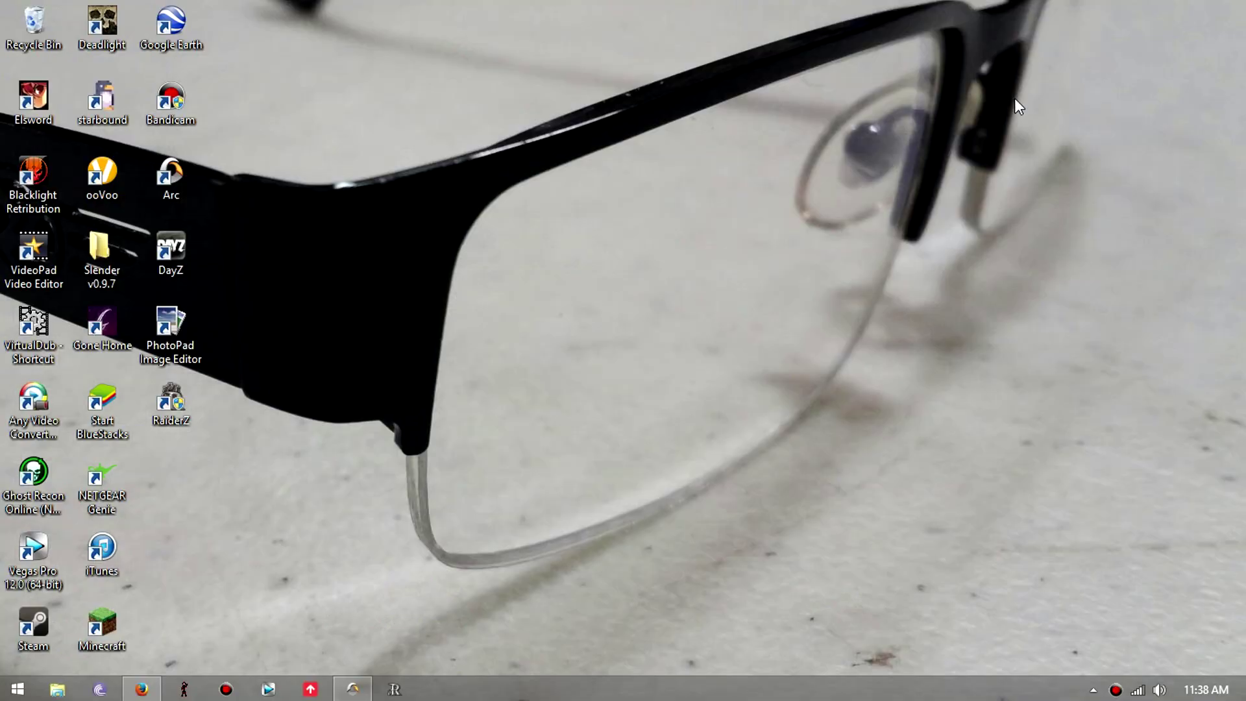
Verify the RaiderZ desktop shortcut's Compatibility tab runs as administrator, then launch the shortcut.
{"action": "right_click", "coordinate": [169, 422]}
{"action": "left_click", "coordinate": [203, 404]}
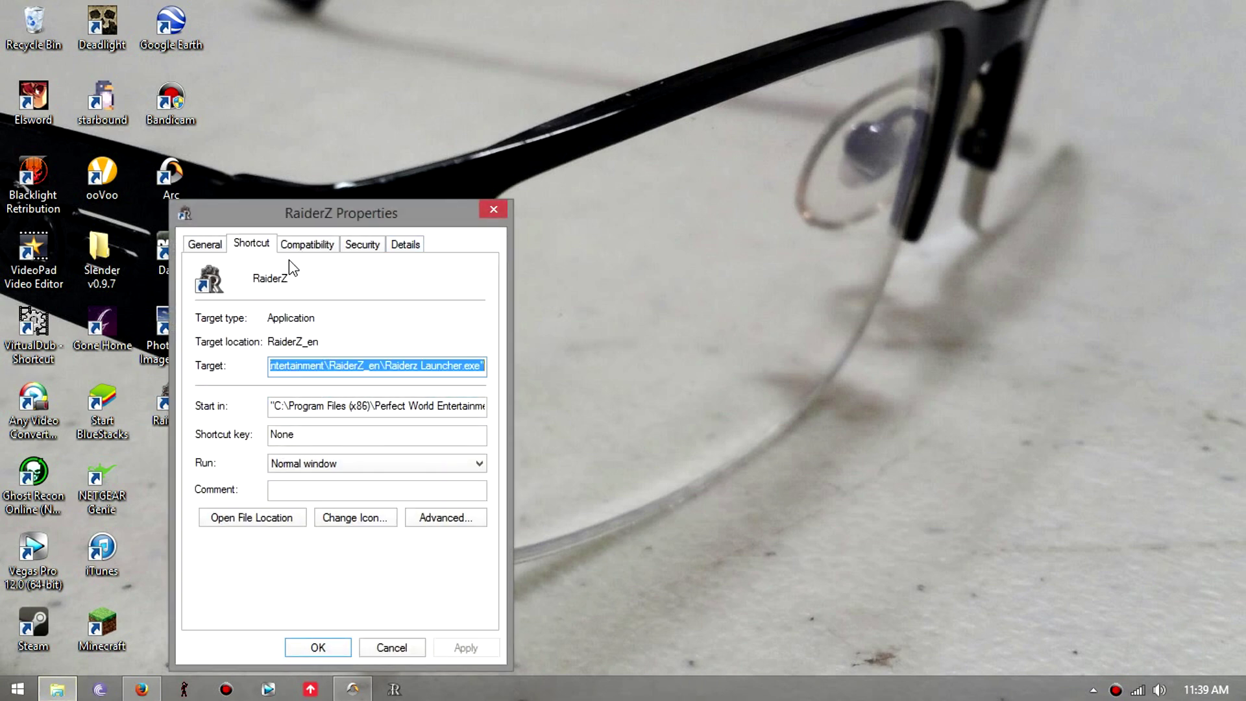
{"action": "left_click", "coordinate": [305, 244]}
{"action": "left_click", "coordinate": [492, 209]}
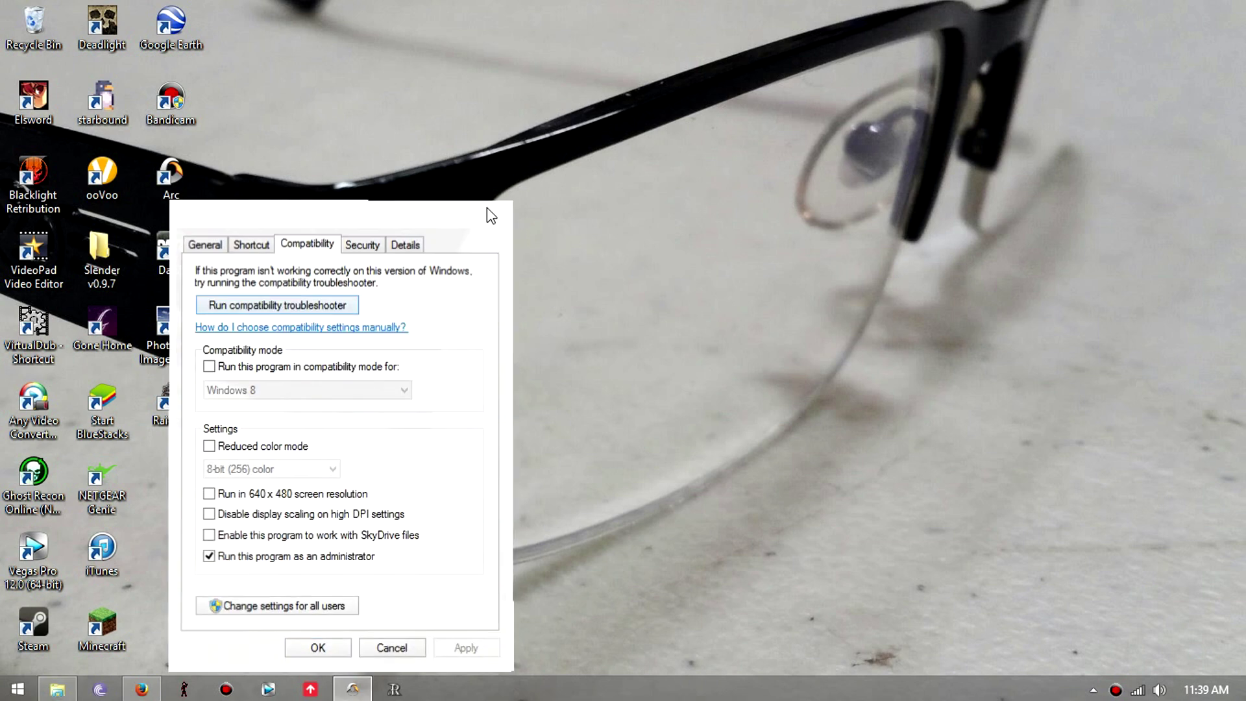
{"action": "double_click", "coordinate": [187, 405]}
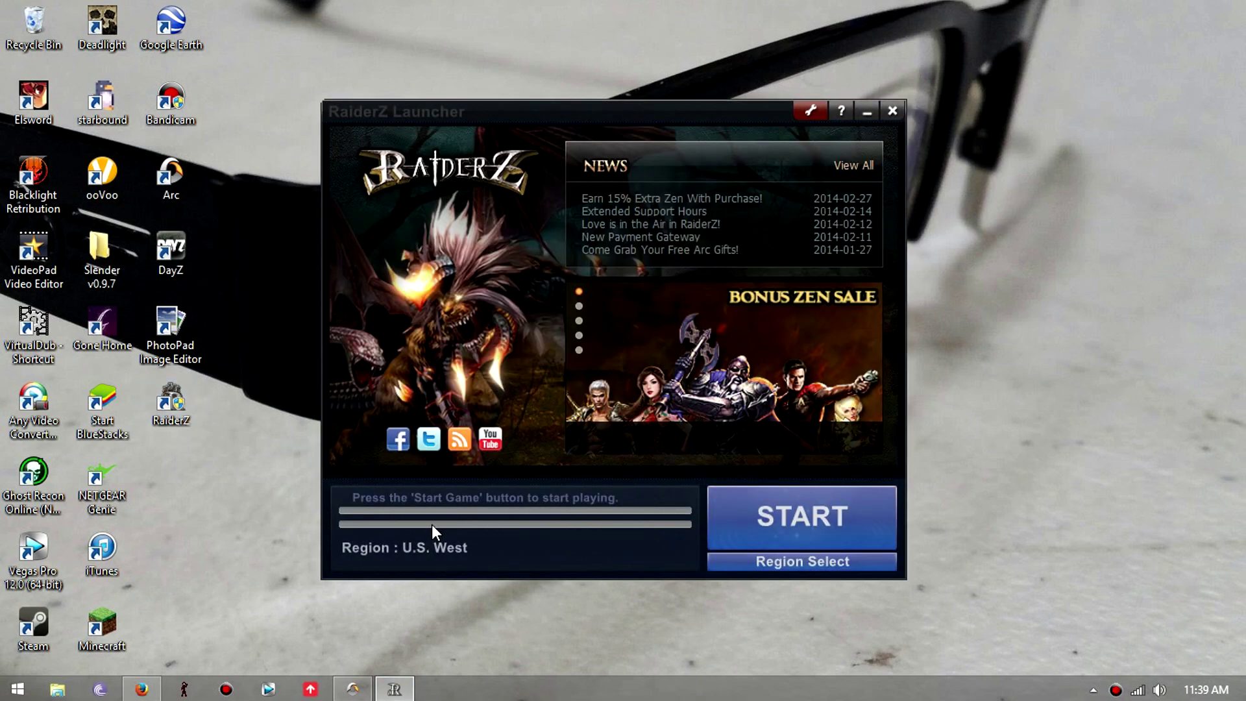
Start the game from the RaiderZ Launcher's START button.
{"action": "left_click", "coordinate": [789, 510]}
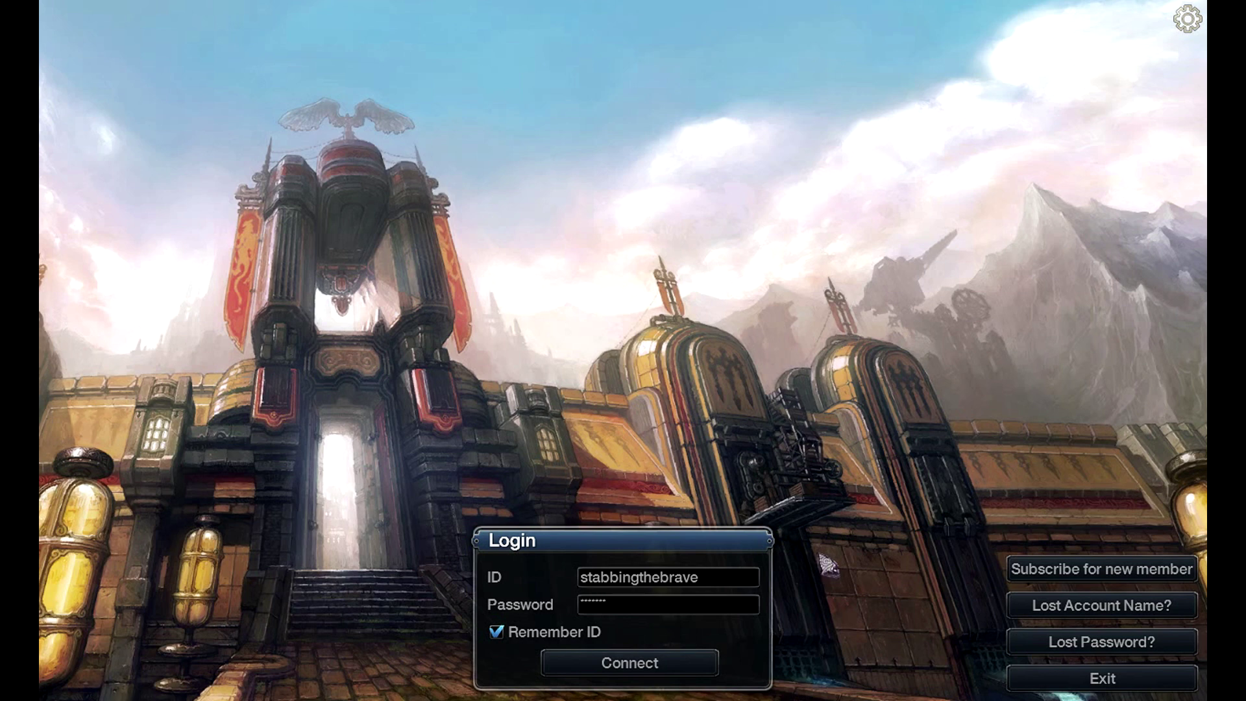
Log in with the saved account, join the Crawler world, and enter with the level 22 character.
{"action": "left_click", "coordinate": [662, 661]}
{"action": "left_click", "coordinate": [588, 505]}
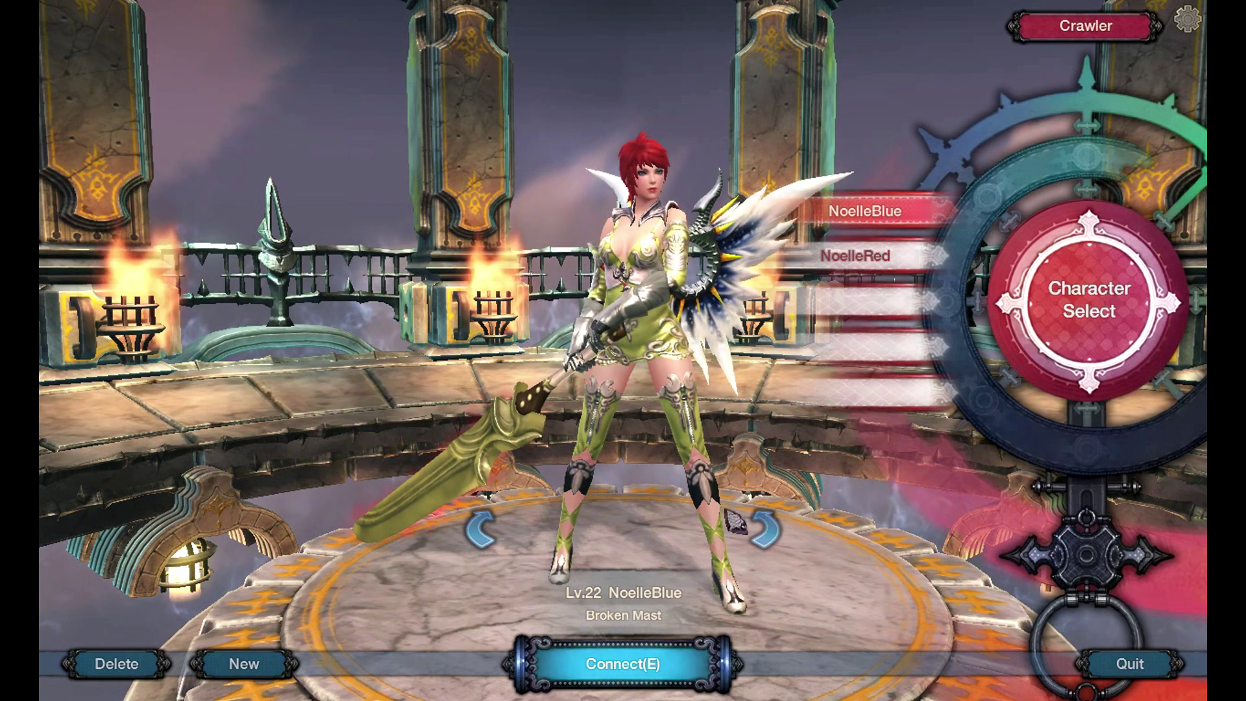
{"action": "left_click", "coordinate": [626, 674]}
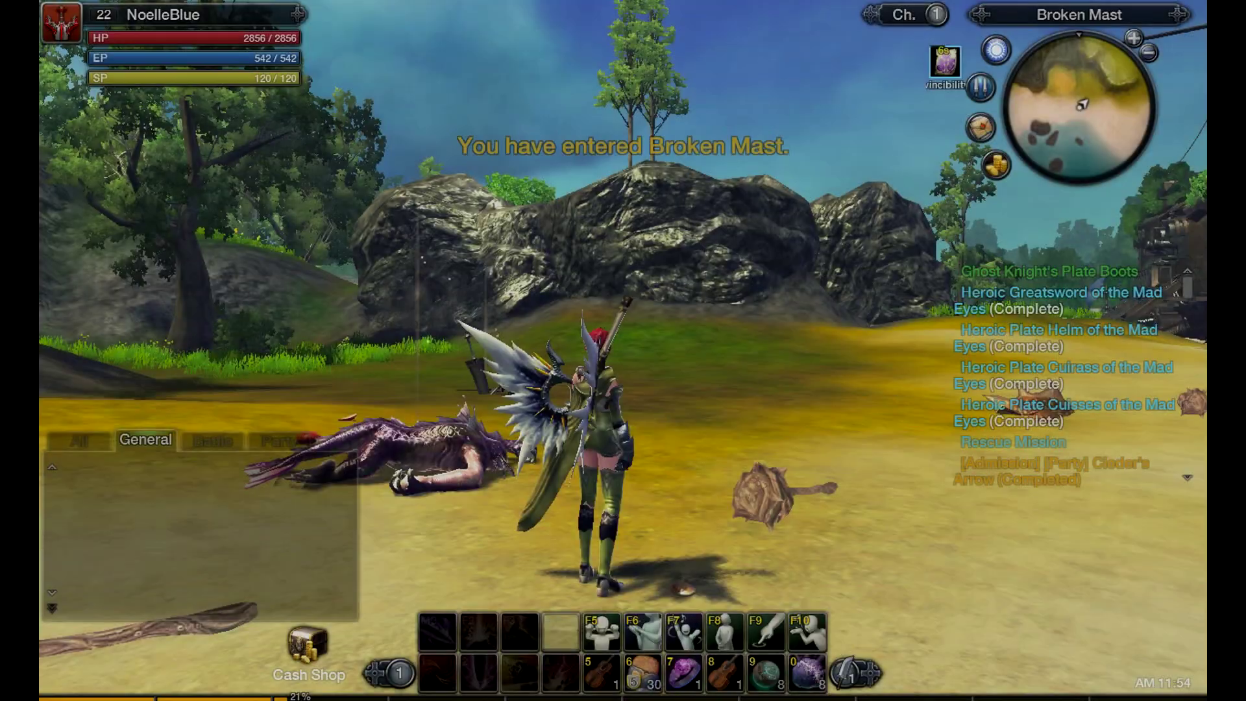
Run across the Broken Mast beach, dodge-attack a Sea Ebose, then fight a Shield Crab.
{"action": "key", "text": "w"}
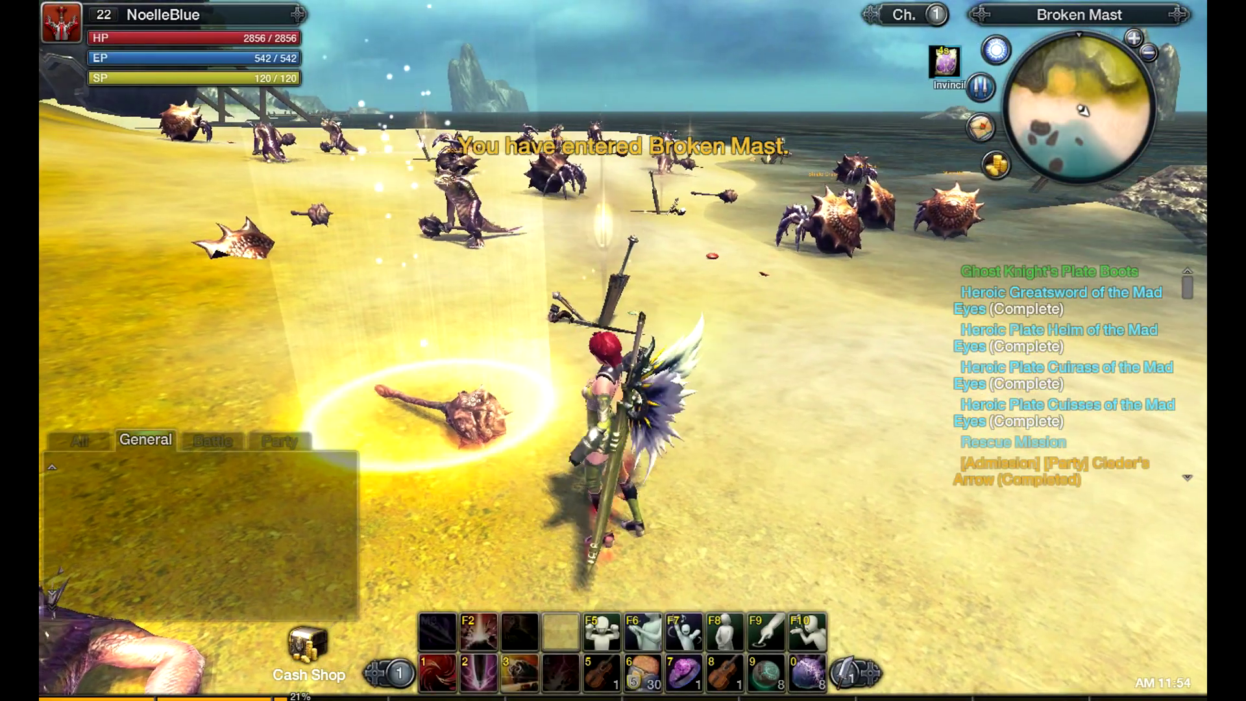
{"action": "key", "text": "w"}
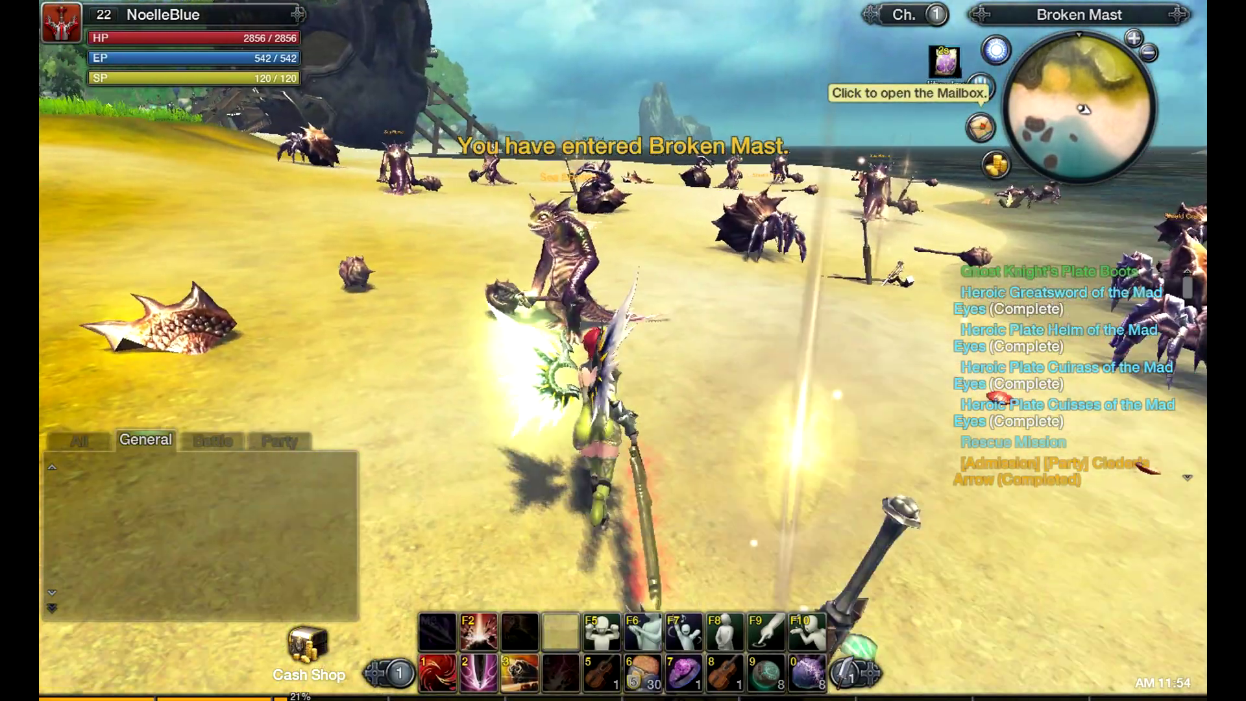
{"action": "key", "text": "2"}
{"action": "key", "text": "w"}
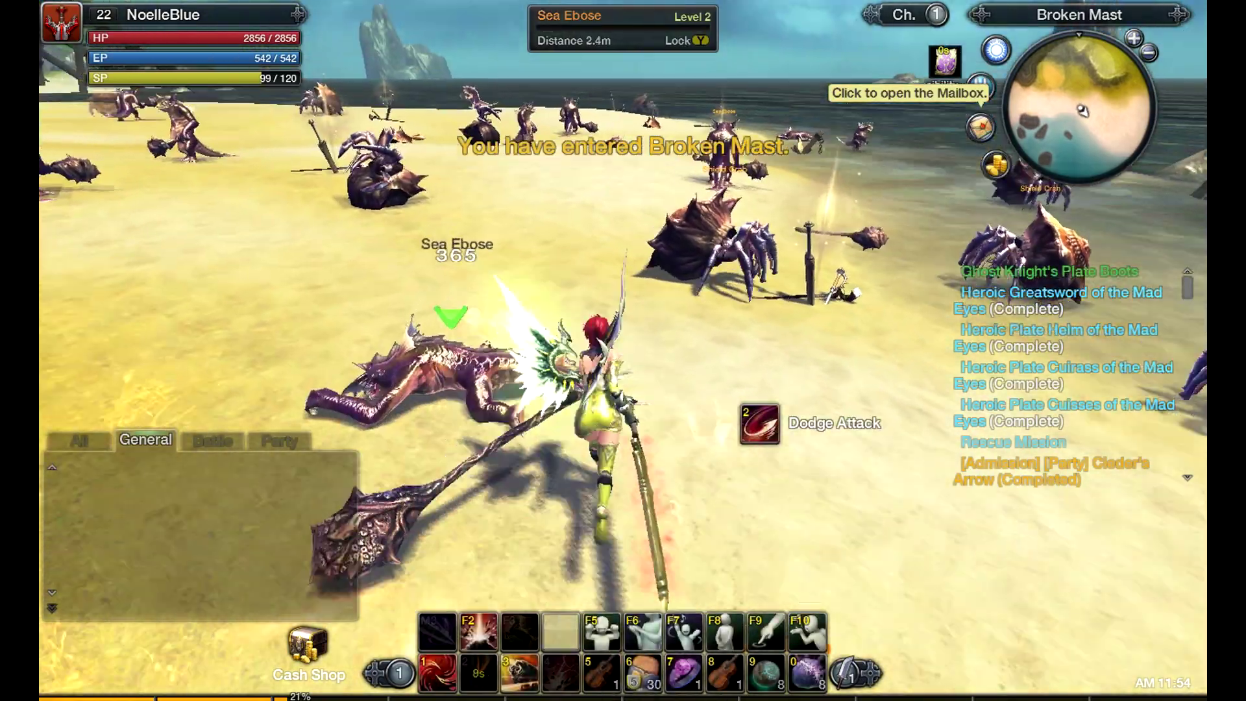
{"action": "key", "text": "1"}
{"action": "key", "text": "w"}
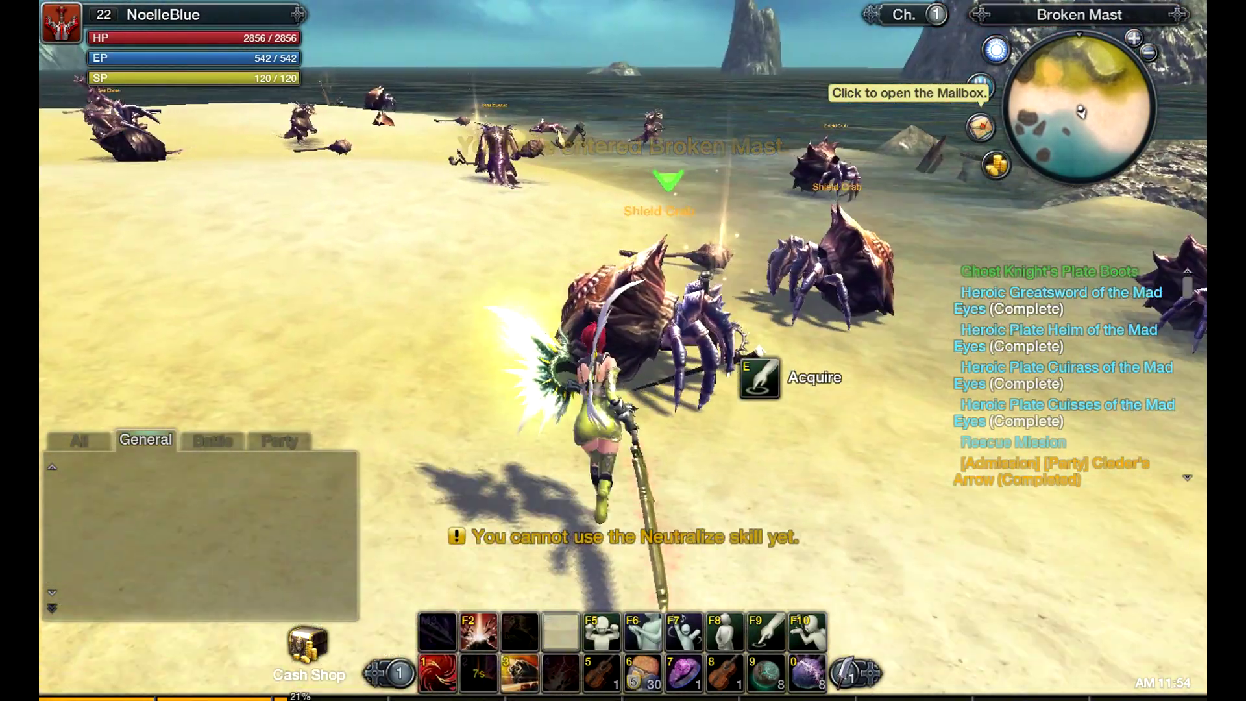
{"action": "key", "text": "1"}
{"action": "key", "text": "w"}
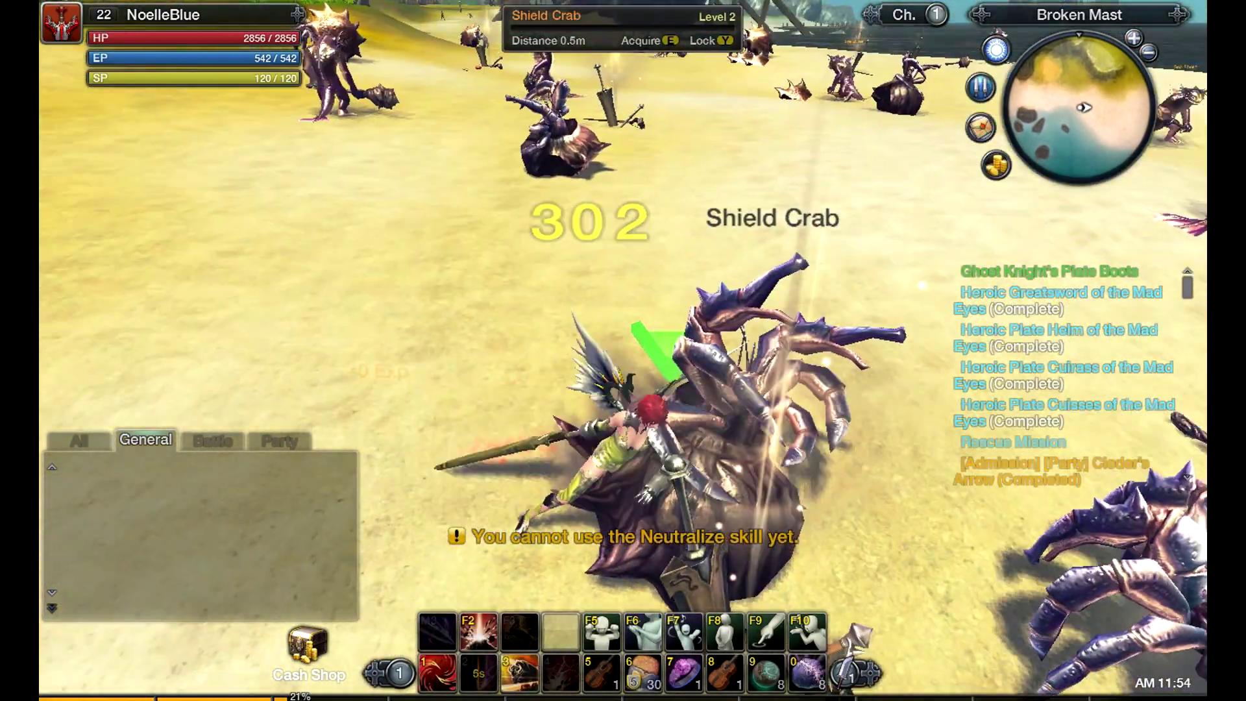